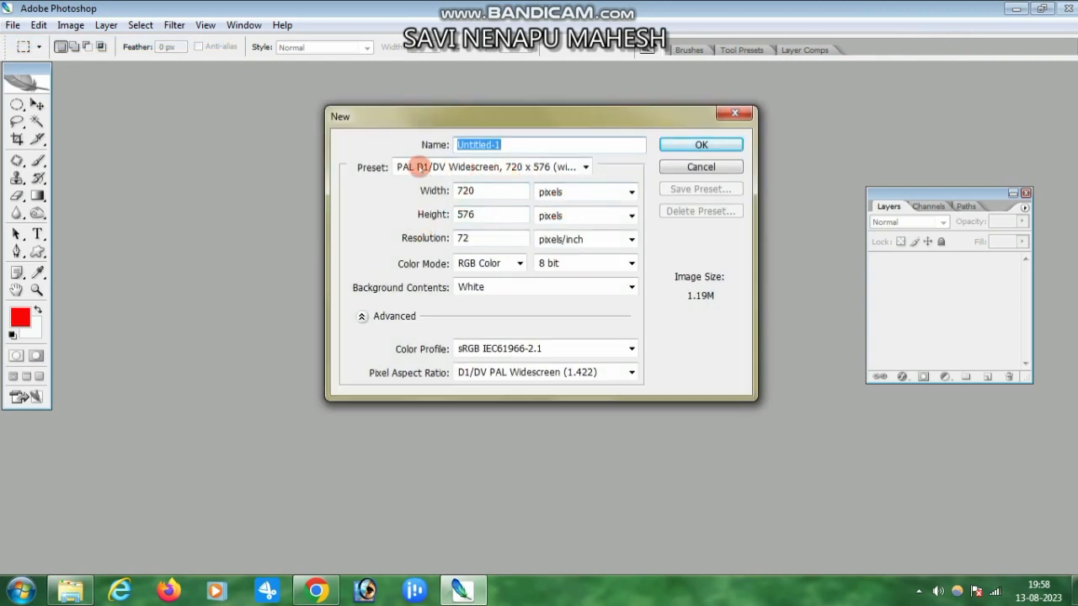
Create a new white RGB document from the PAL D1/DV Widescreen preset, 720 x 576 pixels at 72 pixels/inch
{"action": "left_click", "coordinate": [682, 144]}
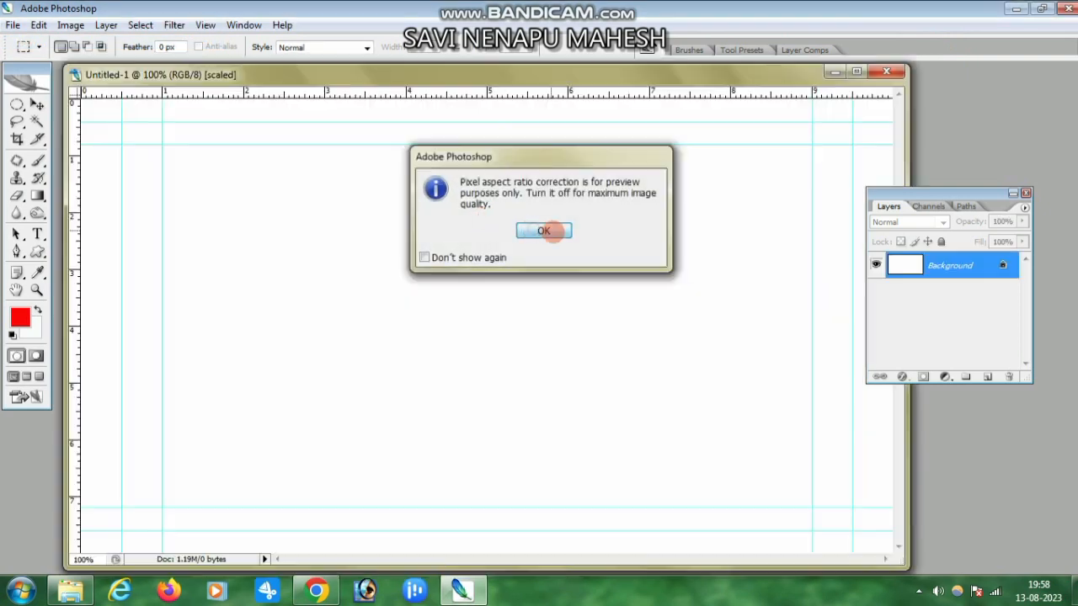
{"action": "left_click", "coordinate": [553, 230]}
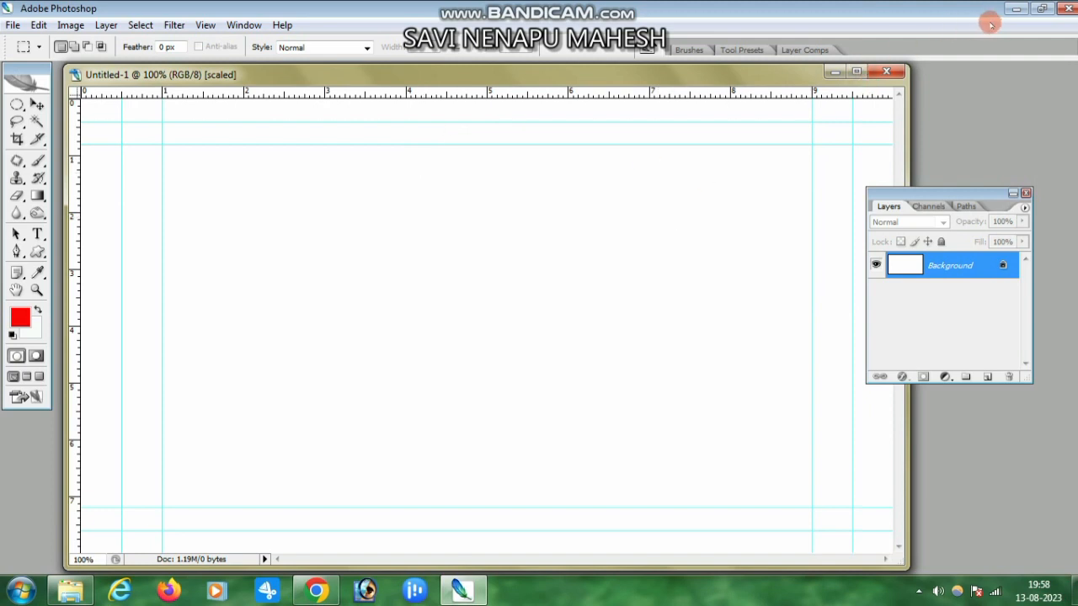
Open cvfbc.psd from the desktop folder New folder (3) in Photoshop
{"action": "left_click", "coordinate": [1016, 8]}
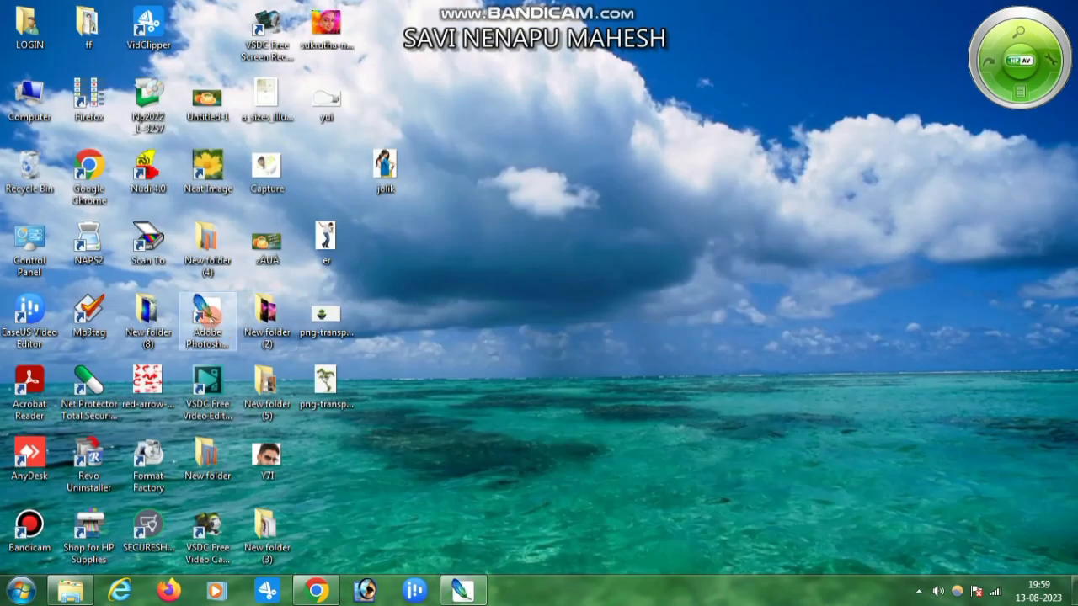
{"action": "double_click", "coordinate": [266, 529]}
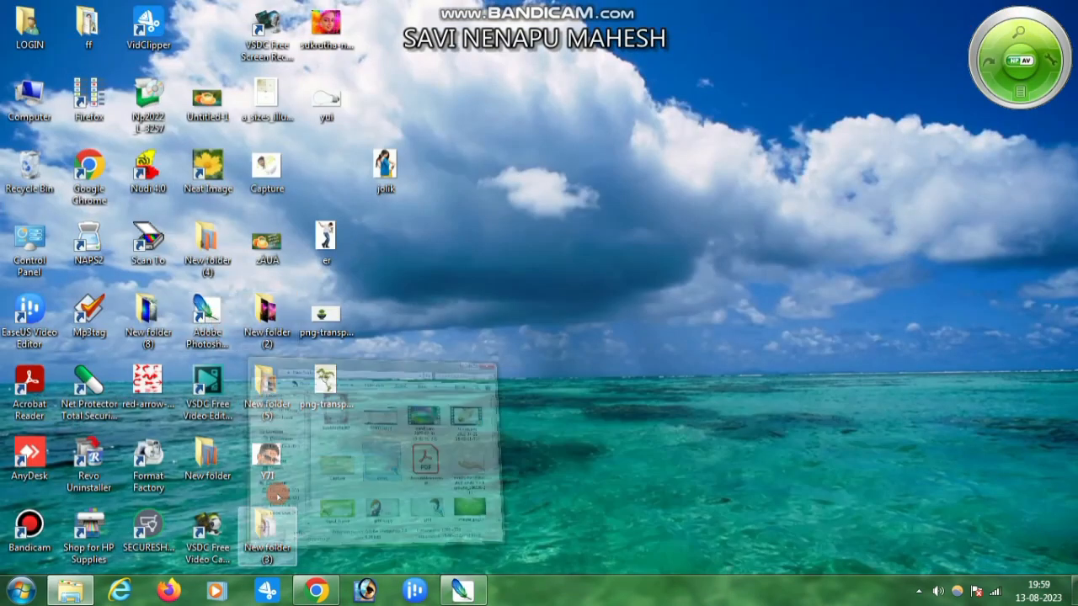
{"action": "scroll", "coordinate": [679, 325], "scroll_direction": "up", "scroll_amount": 3}
{"action": "left_click_drag", "start_coordinate": [758, 316], "coordinate": [552, 234]}
{"action": "left_click", "coordinate": [552, 233]}
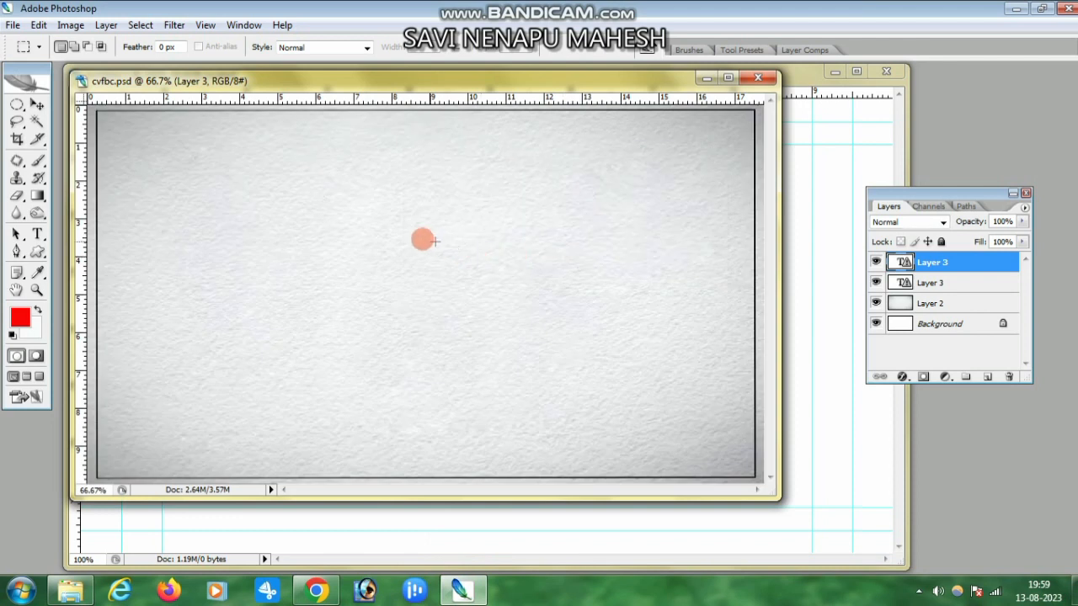
Copy the textured paper layer, Layer 2, from cvfbc.psd into the Untitled-1 document
{"action": "left_click", "coordinate": [37, 105]}
{"action": "right_click", "coordinate": [421, 228]}
{"action": "left_click", "coordinate": [435, 235]}
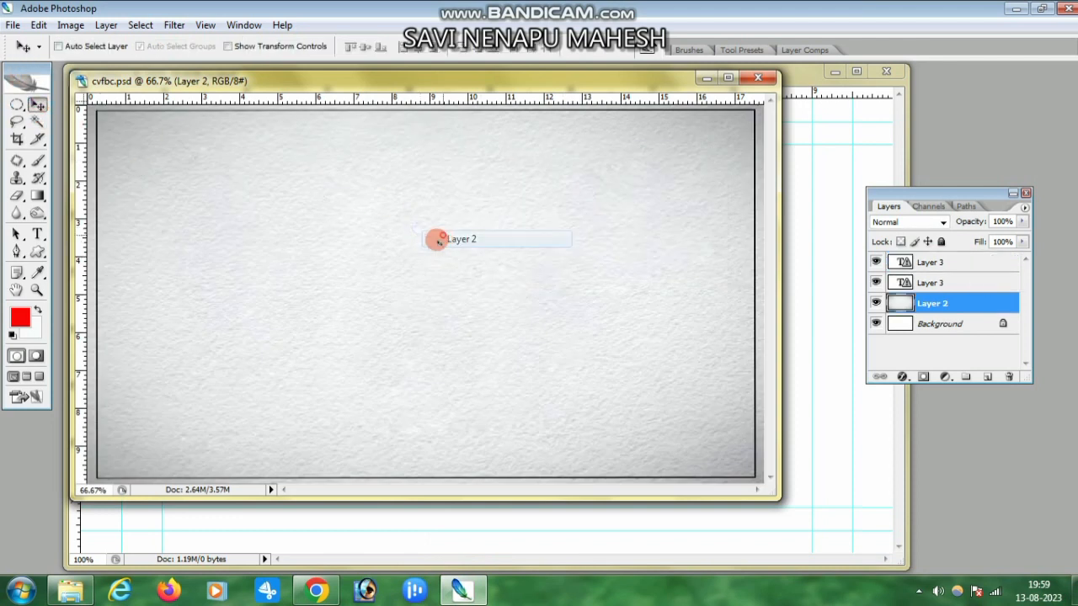
{"action": "left_click_drag", "start_coordinate": [436, 236], "coordinate": [782, 197]}
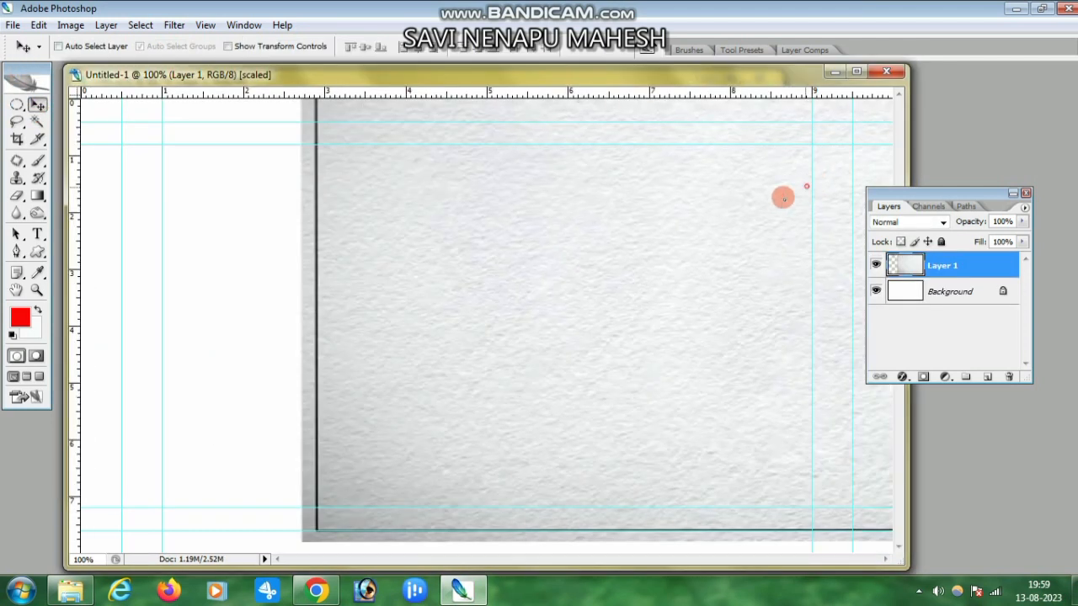
Scale the textured paper layer to about 79.6% width and 79.5% height so it fits the canvas
{"action": "left_click", "coordinate": [855, 70]}
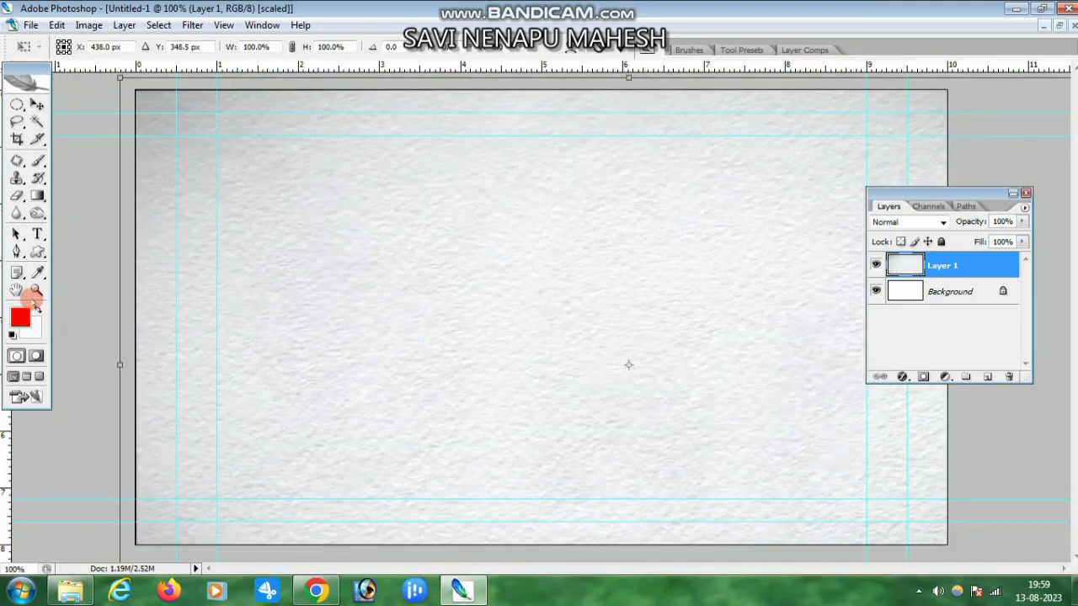
{"action": "left_click", "coordinate": [37, 289]}
{"action": "left_click", "coordinate": [74, 47]}
{"action": "left_click", "coordinate": [442, 308]}
{"action": "left_click", "coordinate": [443, 308]}
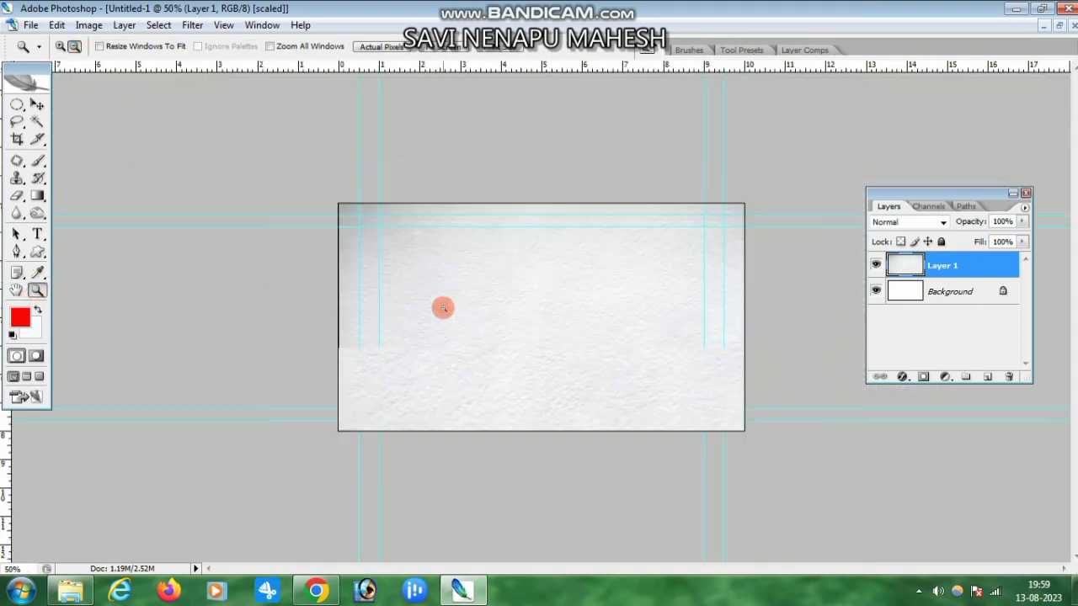
{"action": "key", "text": "ctrl+t"}
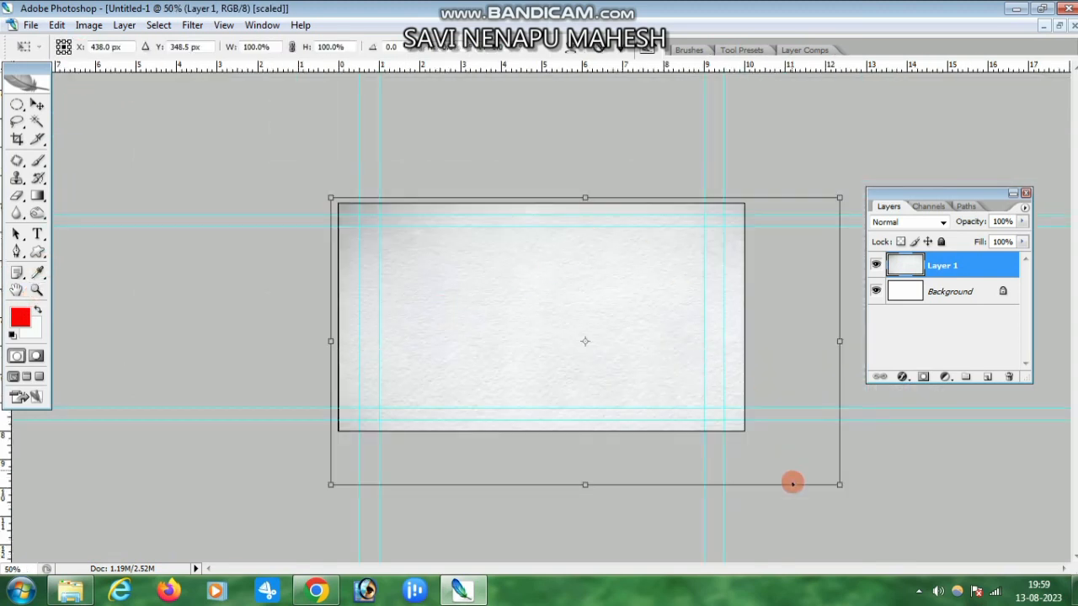
{"action": "left_click_drag", "start_coordinate": [832, 481], "coordinate": [760, 416]}
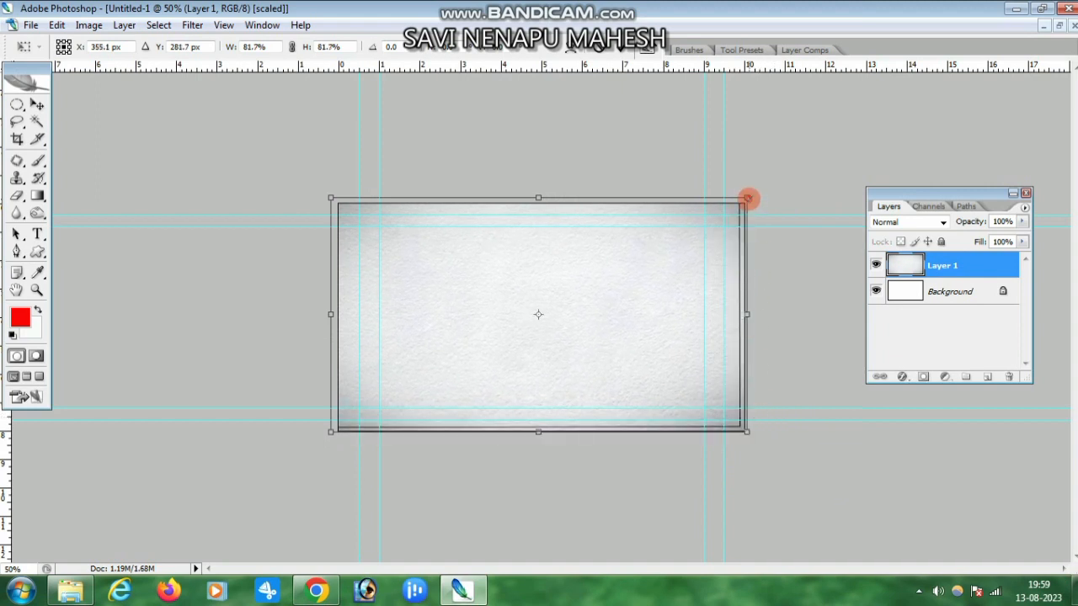
{"action": "left_click_drag", "start_coordinate": [747, 199], "coordinate": [748, 203]}
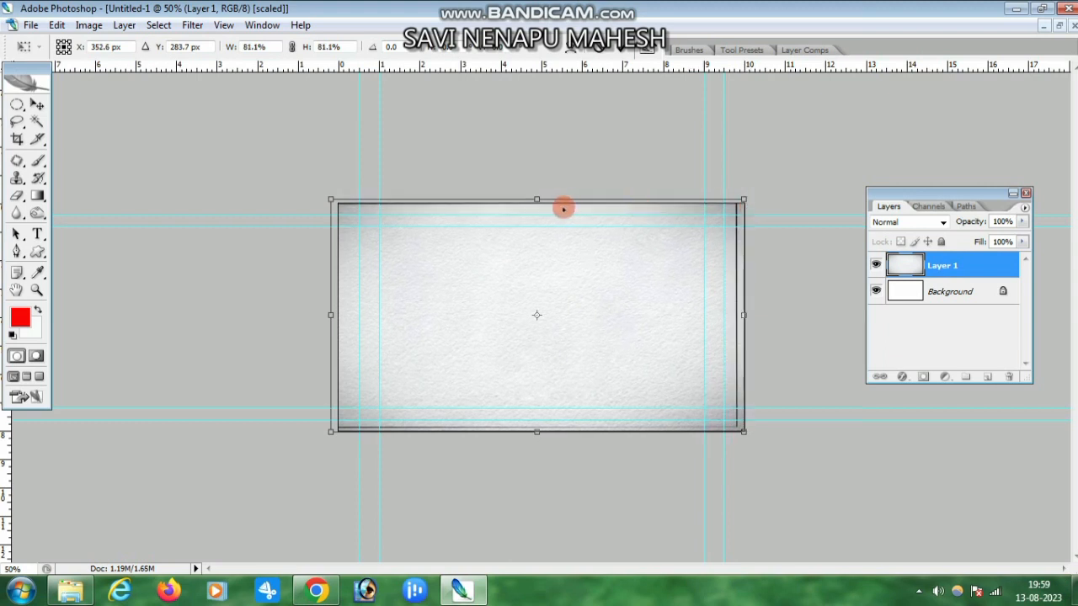
{"action": "left_click_drag", "start_coordinate": [330, 316], "coordinate": [336, 317]}
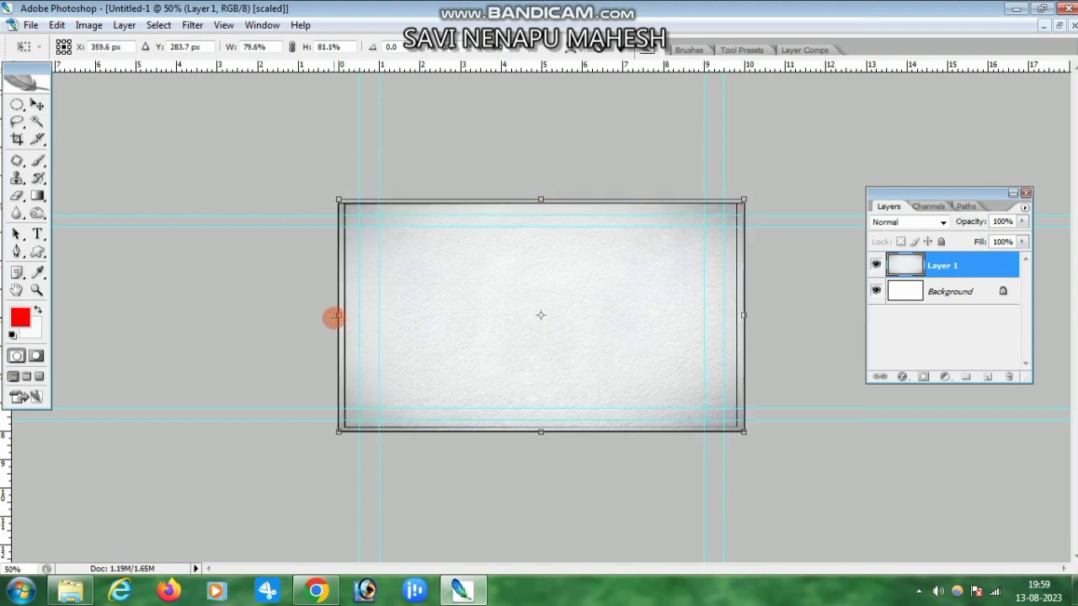
{"action": "left_click_drag", "start_coordinate": [546, 199], "coordinate": [545, 203]}
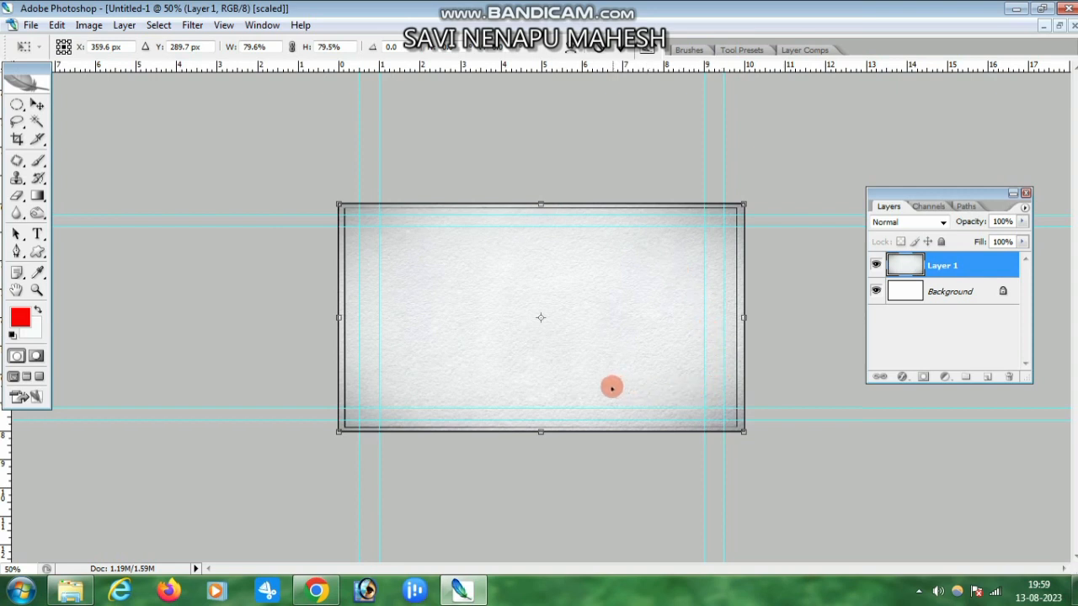
{"action": "key", "text": "Return"}
Stretch the textured paper layer slightly past the canvas's right edge with Free Transform
{"action": "key", "text": "z"}
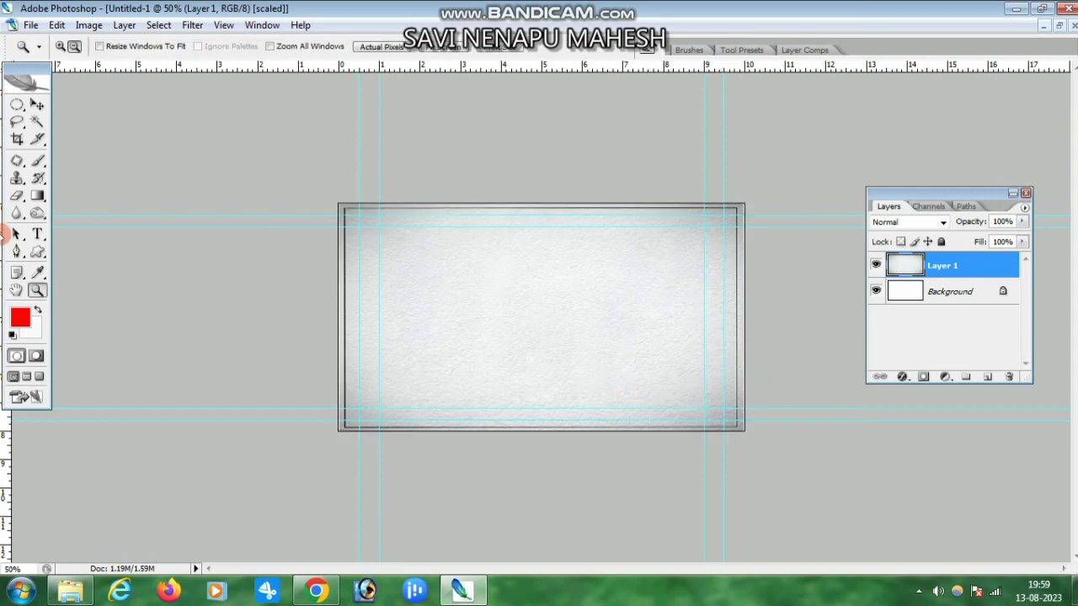
{"action": "left_click", "coordinate": [581, 294]}
{"action": "left_click", "coordinate": [586, 298]}
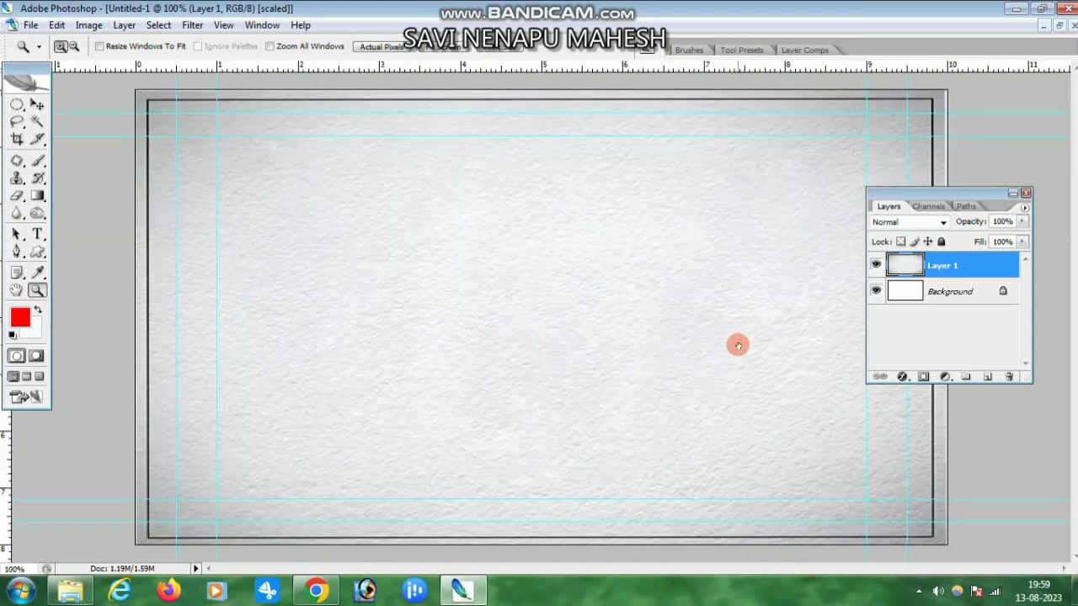
{"action": "left_click", "coordinate": [37, 105]}
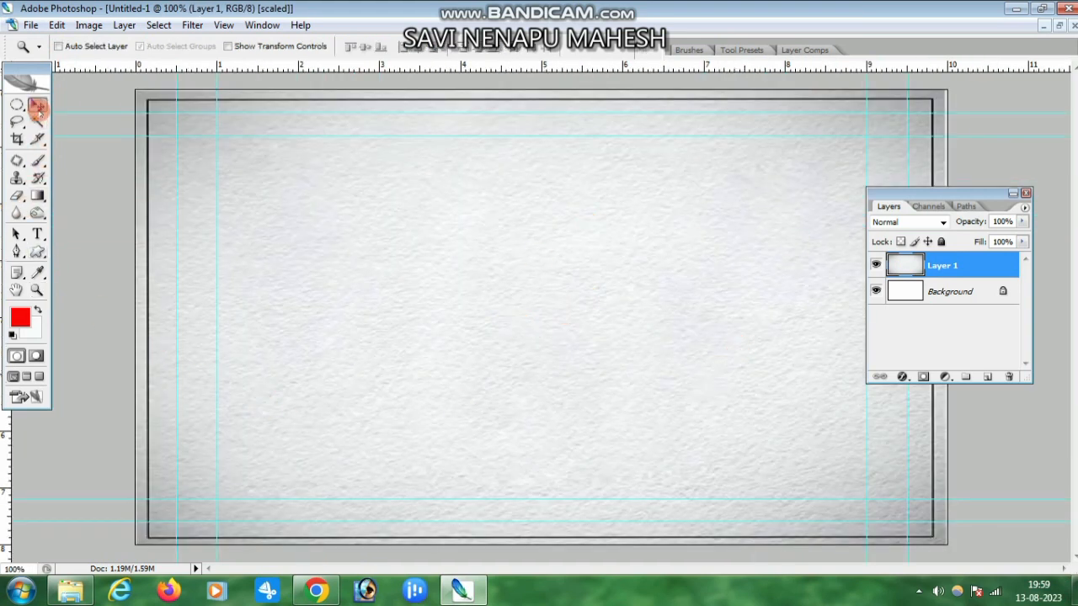
{"action": "right_click", "coordinate": [537, 364]}
{"action": "key", "text": "ctrl+t"}
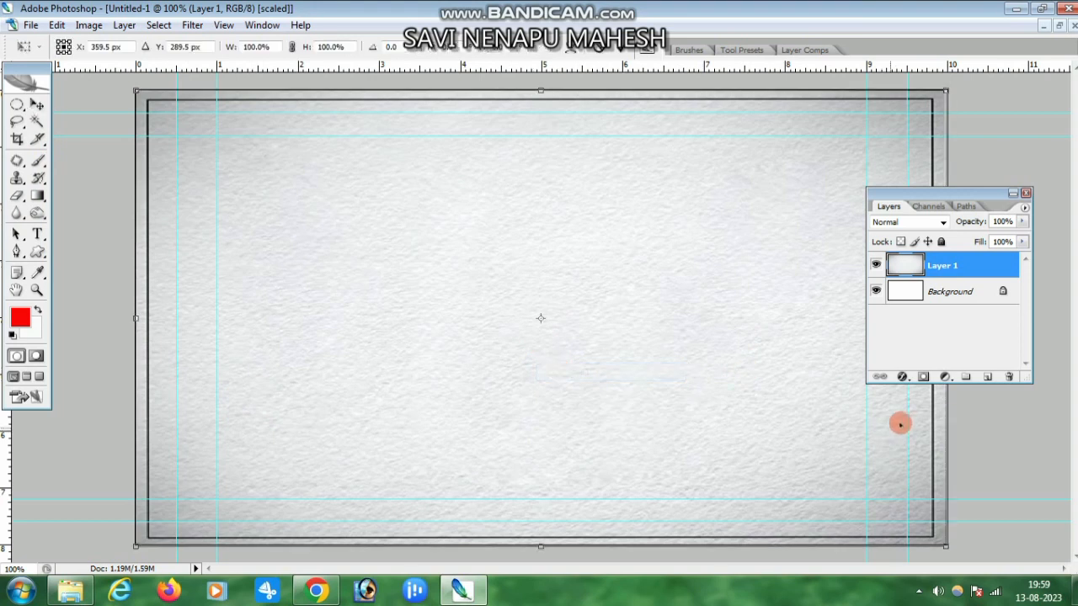
{"action": "left_click_drag", "start_coordinate": [948, 426], "coordinate": [955, 431]}
{"action": "key", "text": "Return"}
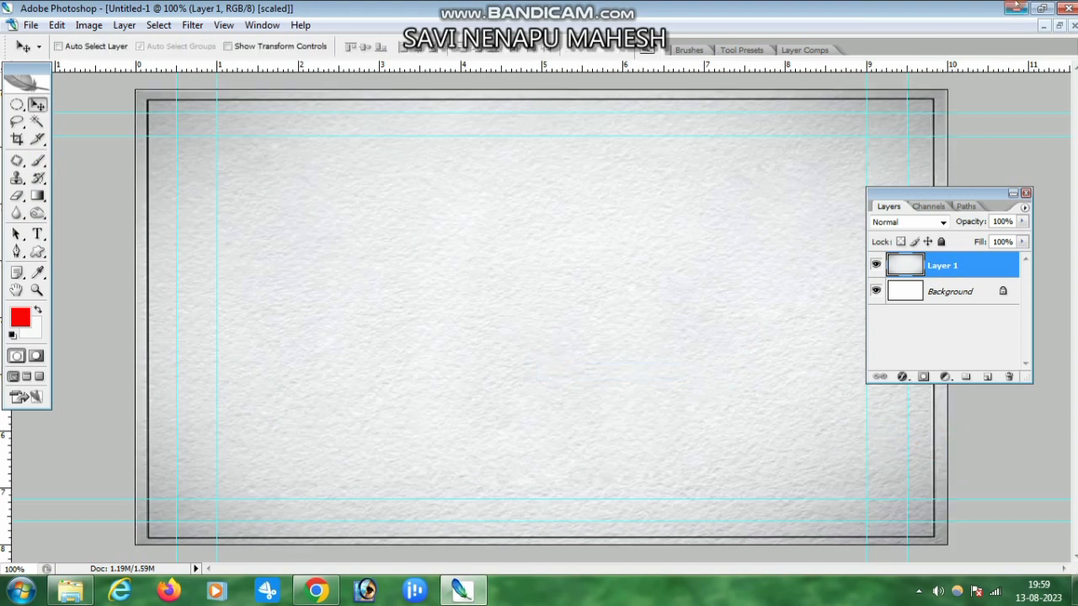
In jolik.psd from the desktop, lower the blue-dressed woman's layer and select her head and shoulders with an elliptical selection
{"action": "left_click", "coordinate": [1016, 8]}
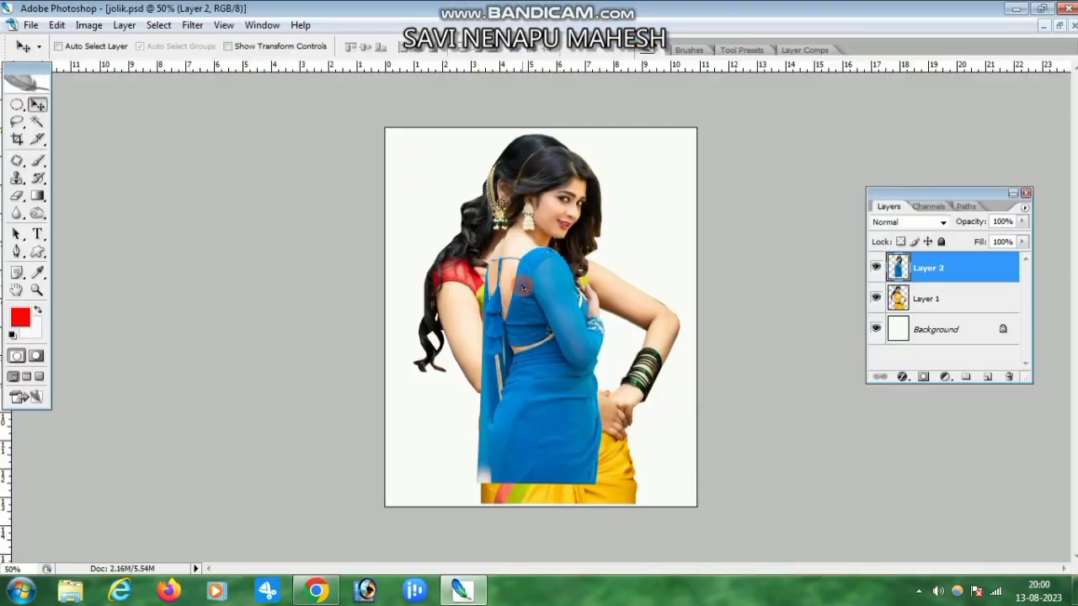
{"action": "mouse_move", "coordinate": [523, 288]}
{"action": "left_mouse_down"}
{"action": "mouse_move", "coordinate": [611, 308]}
{"action": "mouse_move", "coordinate": [528, 295]}
{"action": "left_mouse_up"}
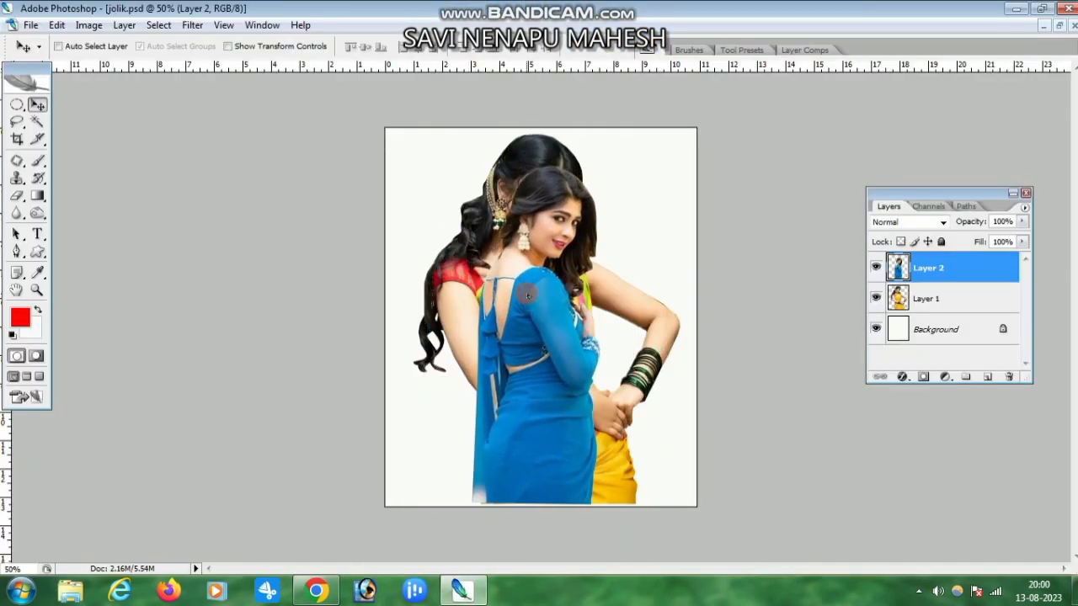
{"action": "left_click", "coordinate": [16, 122]}
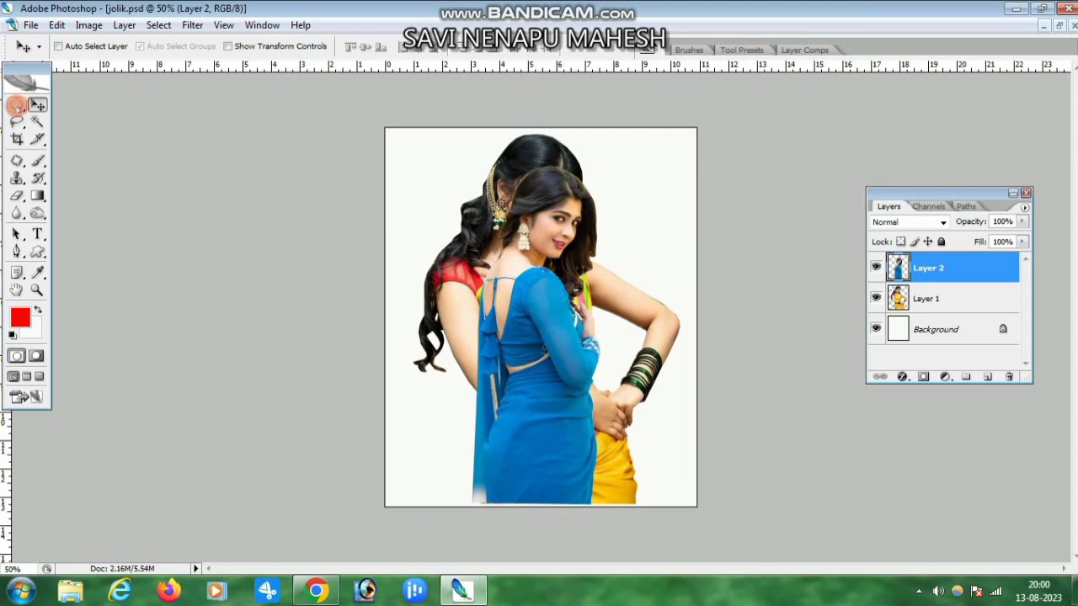
{"action": "left_click", "coordinate": [17, 104]}
{"action": "left_click_drag", "start_coordinate": [537, 237], "coordinate": [604, 321]}
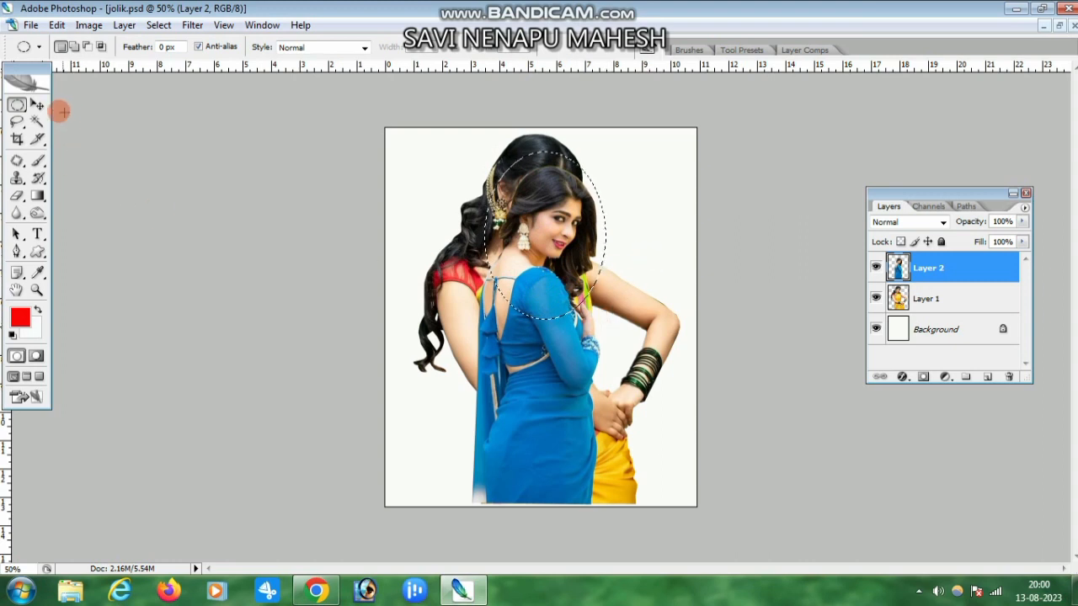
Copy the selected head and shoulders from jolik.psd into the Untitled-1 document
{"action": "left_click", "coordinate": [37, 104]}
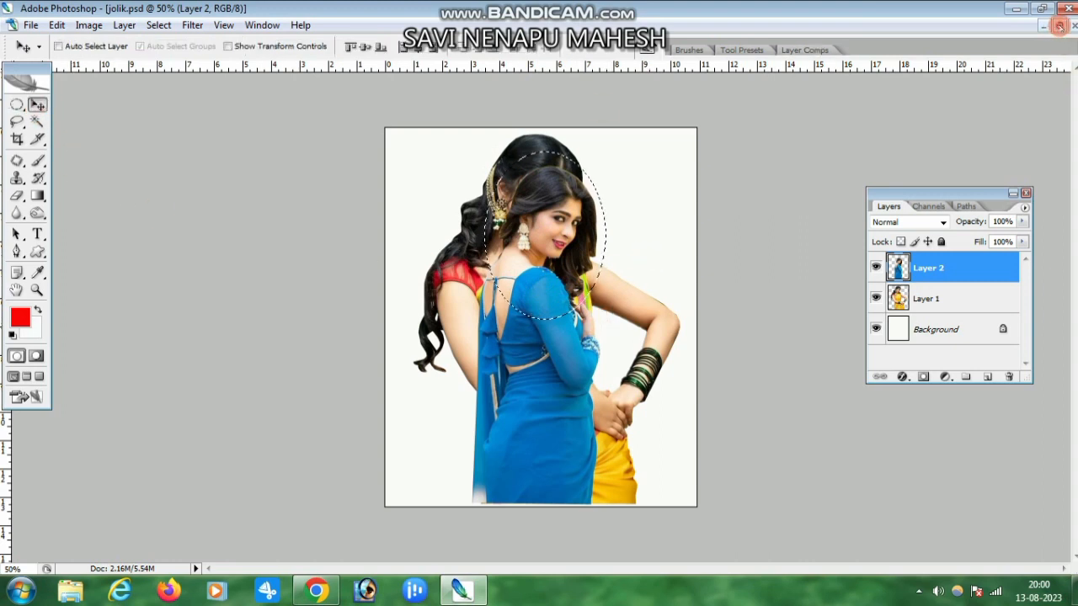
{"action": "left_click", "coordinate": [1059, 25]}
{"action": "left_click_drag", "start_coordinate": [275, 225], "coordinate": [523, 248]}
{"action": "left_click", "coordinate": [857, 71]}
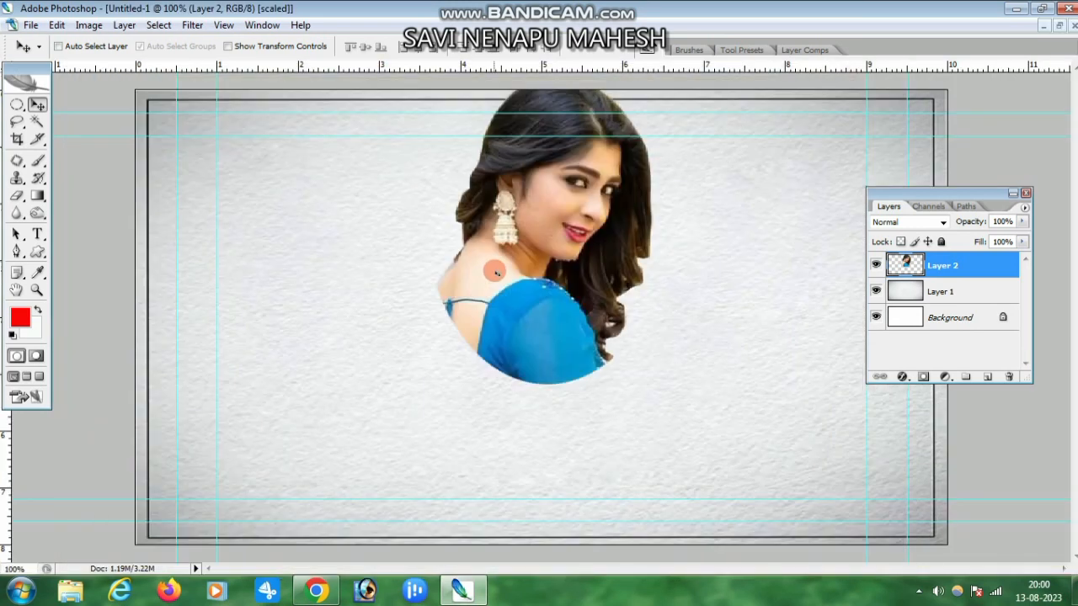
Place the portrait on the left side of the canvas and enlarge it proportionally to about 140%
{"action": "left_click_drag", "start_coordinate": [468, 290], "coordinate": [252, 423]}
{"action": "key", "text": "ctrl+t"}
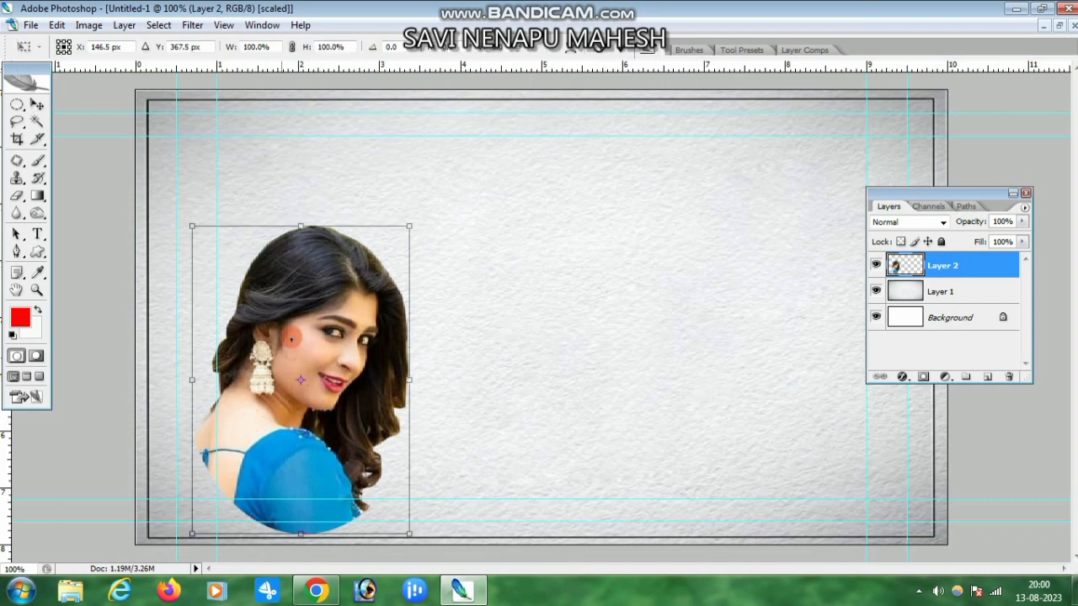
{"action": "left_click_drag", "start_coordinate": [409, 226], "coordinate": [514, 112]}
{"action": "key", "text": "Return"}
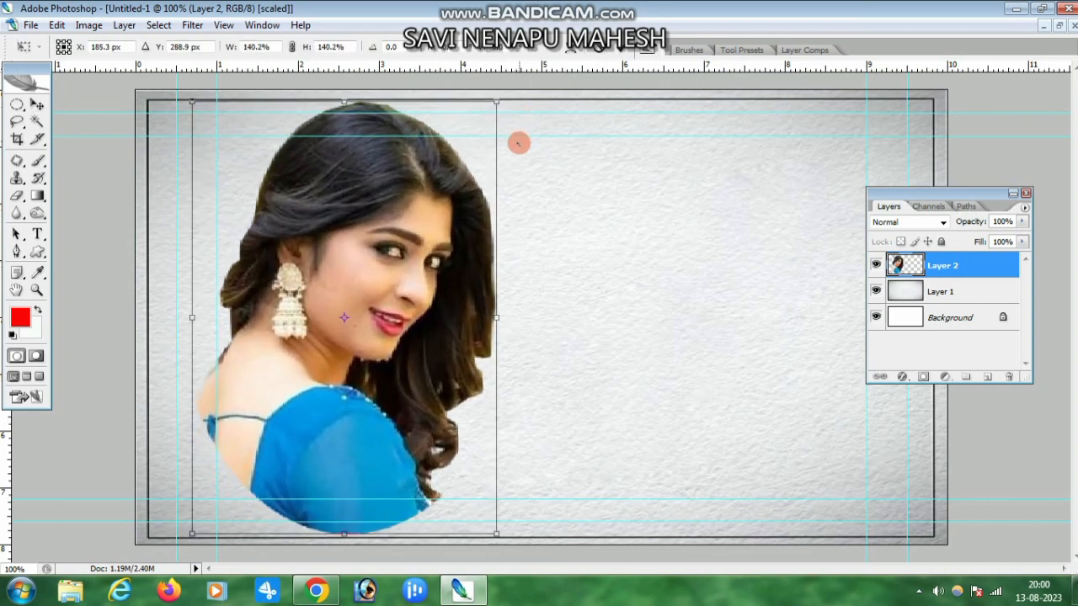
Apply a Threshold adjustment at level 128 to the portrait layer
{"action": "left_click", "coordinate": [88, 24]}
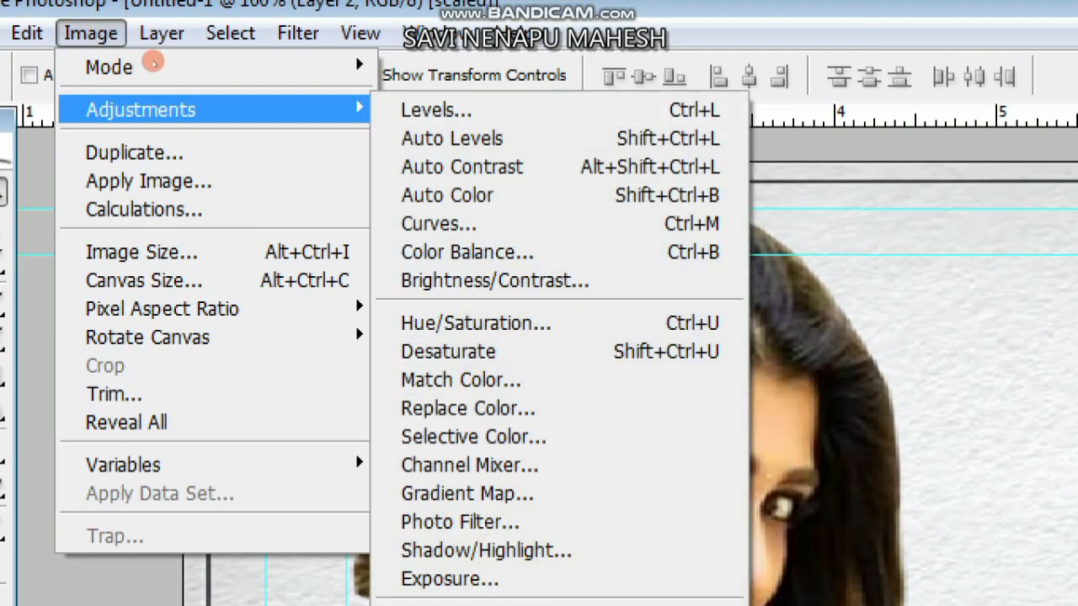
{"action": "mouse_move", "coordinate": [144, 65]}
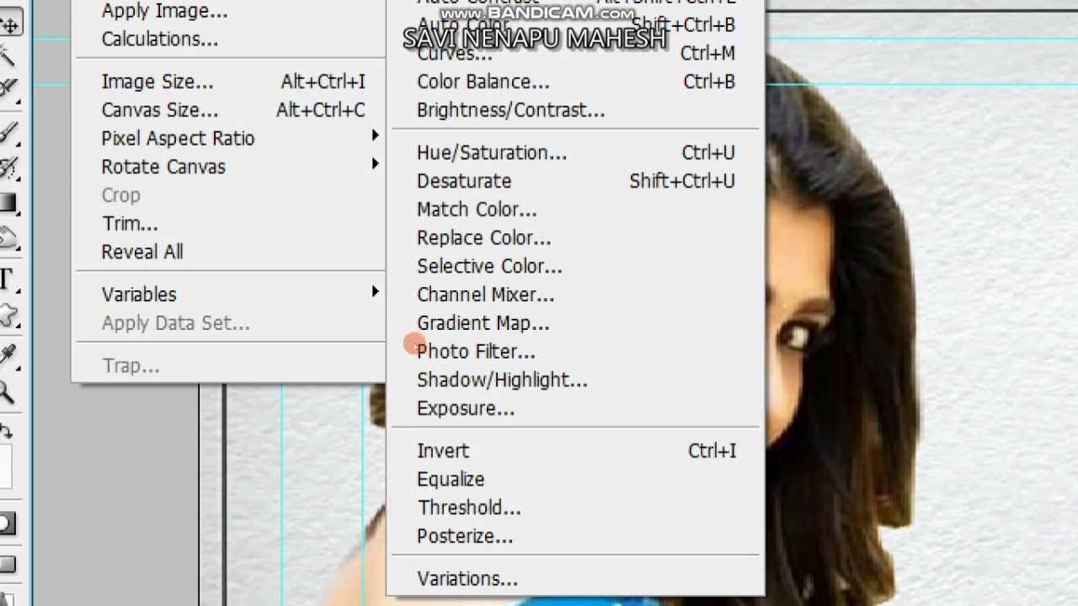
{"action": "key", "text": "Return"}
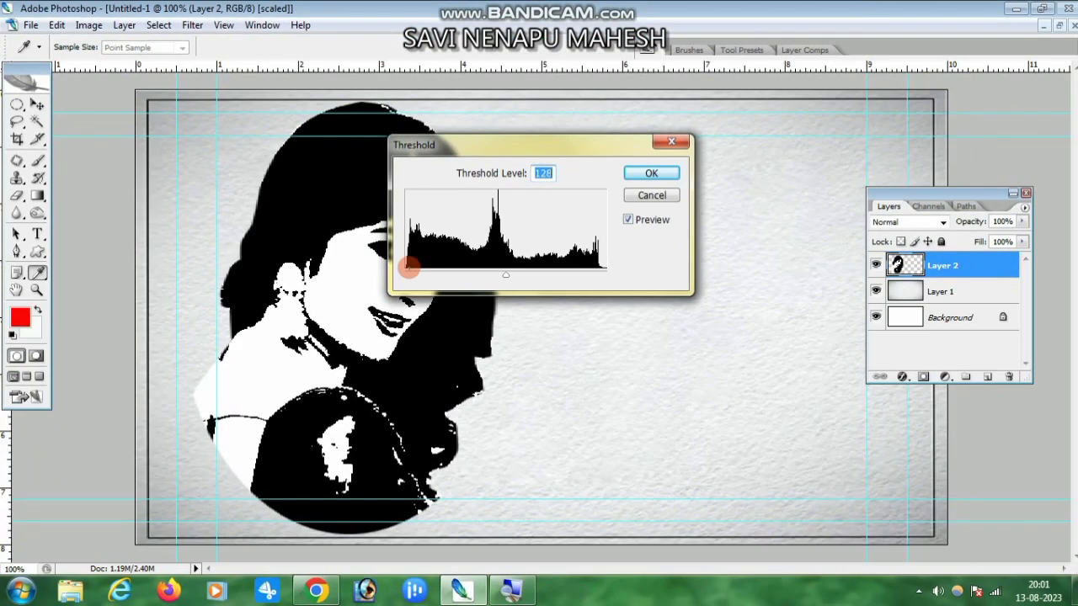
{"action": "left_click", "coordinate": [642, 173]}
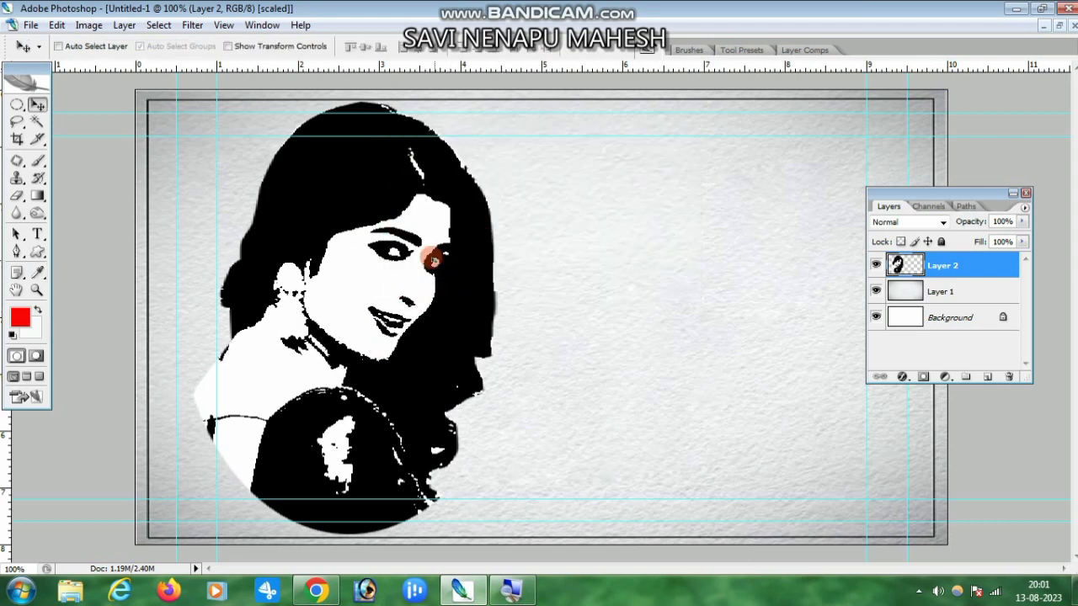
Select the white areas by sampled color using Color Range with a fuzziness of 40
{"action": "left_click", "coordinate": [158, 24]}
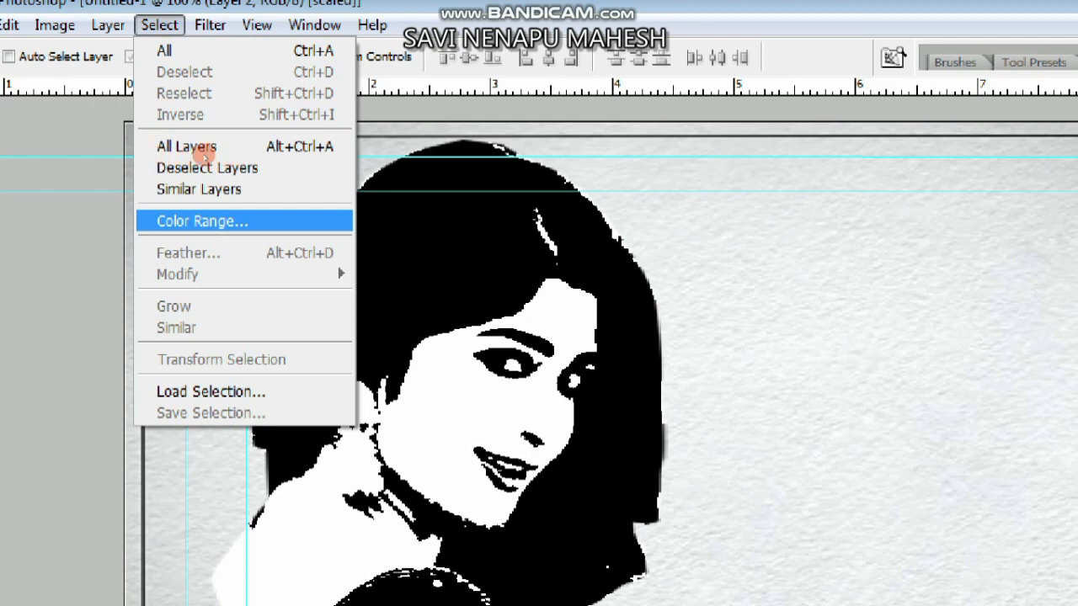
{"action": "key", "text": "Return"}
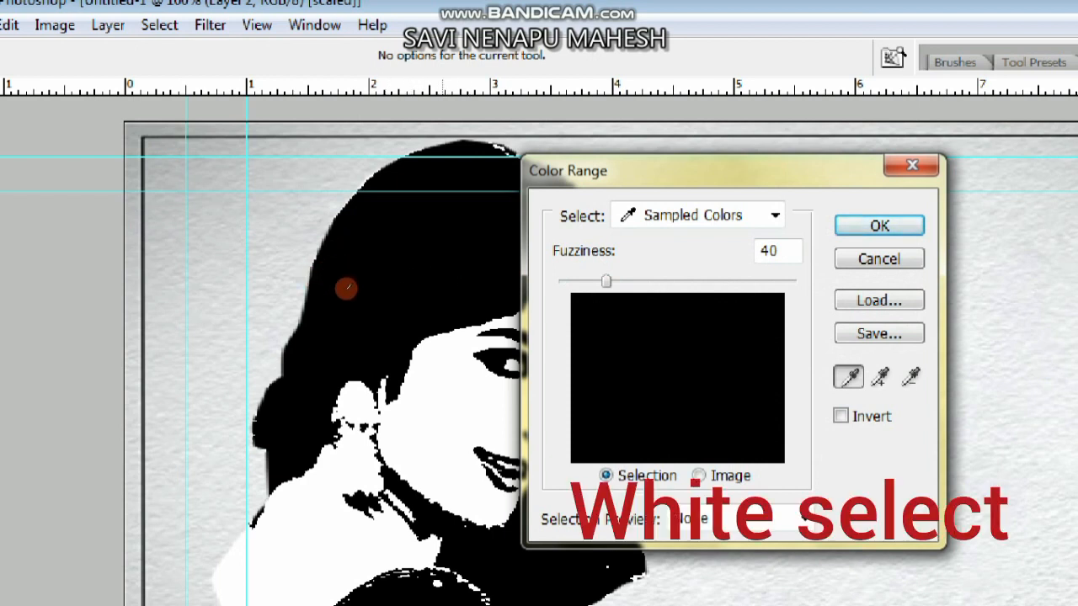
{"action": "left_click", "coordinate": [345, 285]}
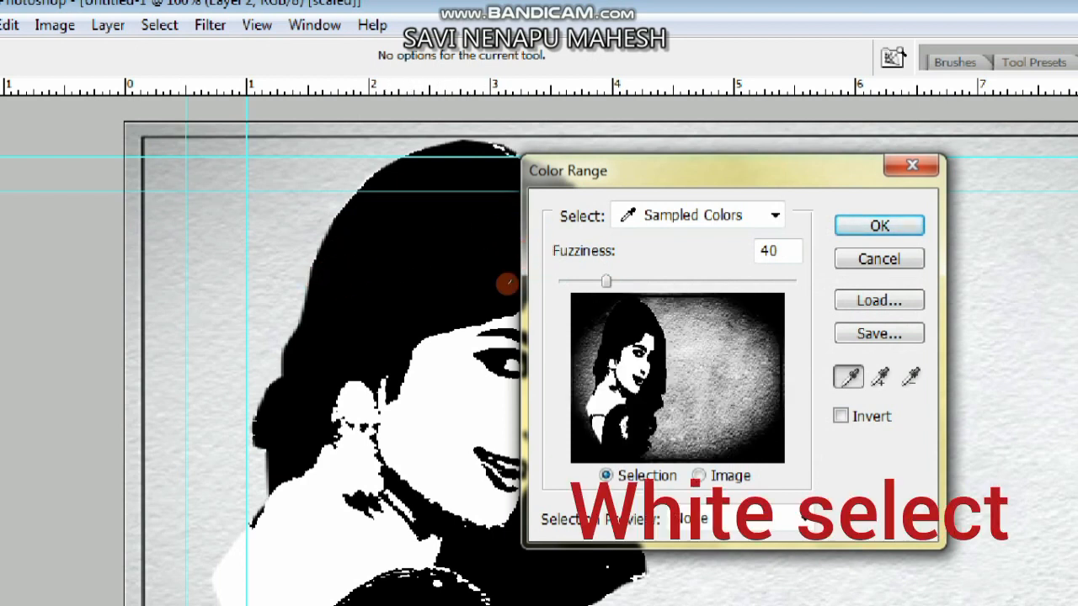
{"action": "key", "text": "Return"}
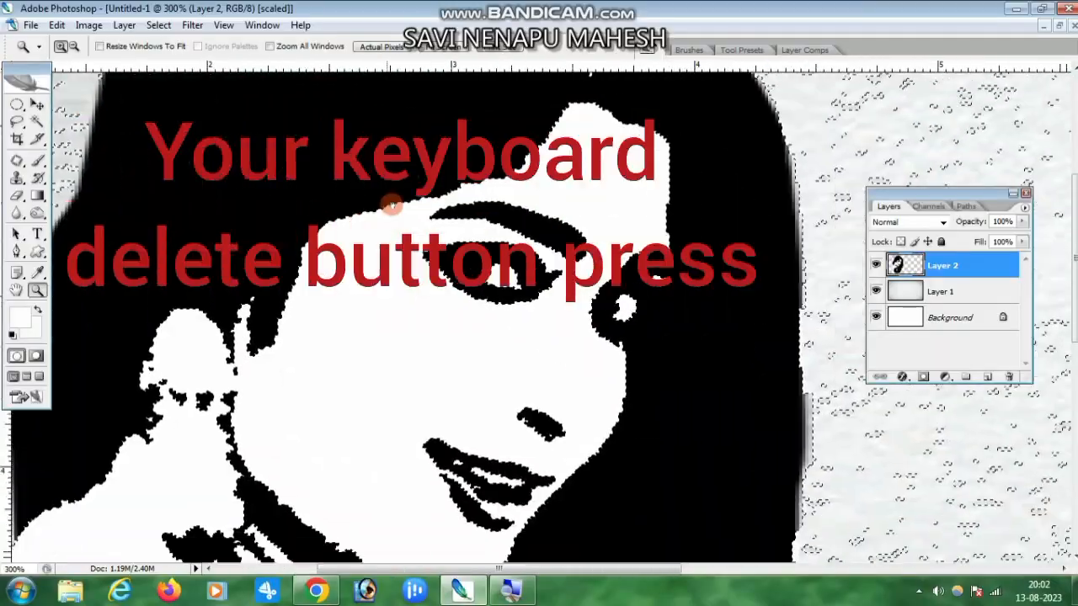
Delete the selected white areas from the portrait layer and clear the selection
{"action": "key", "text": "Delete"}
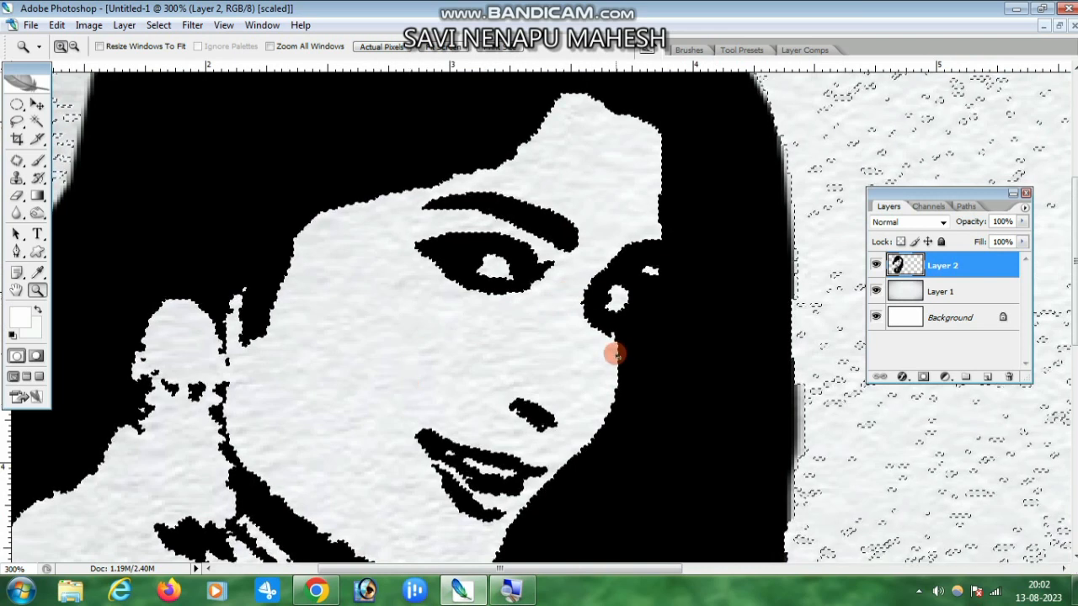
{"action": "key", "text": "ctrl+d"}
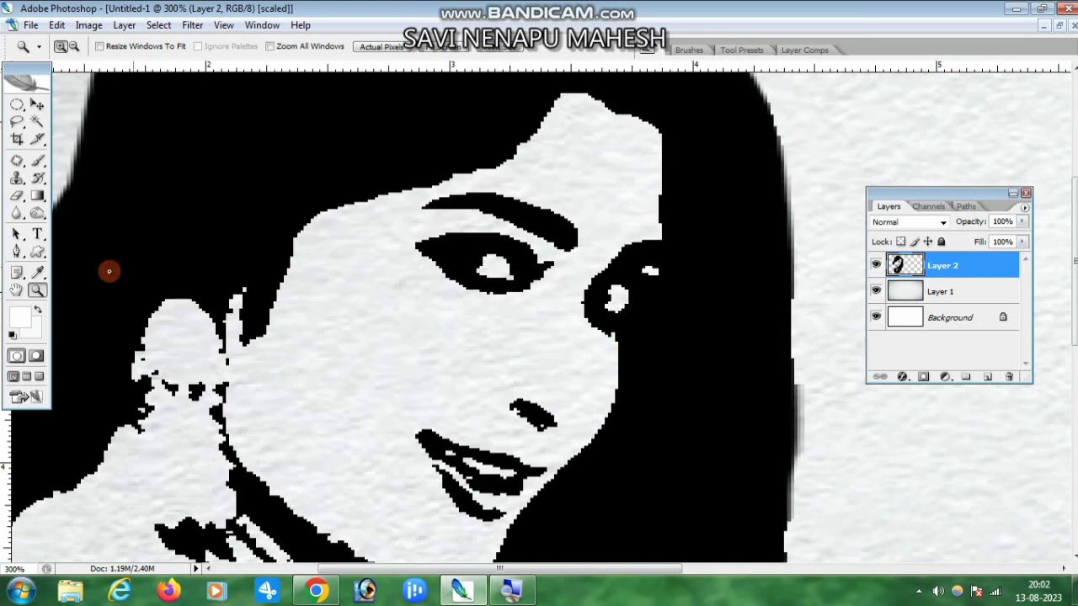
{"action": "key", "text": "ctrl+alt+0"}
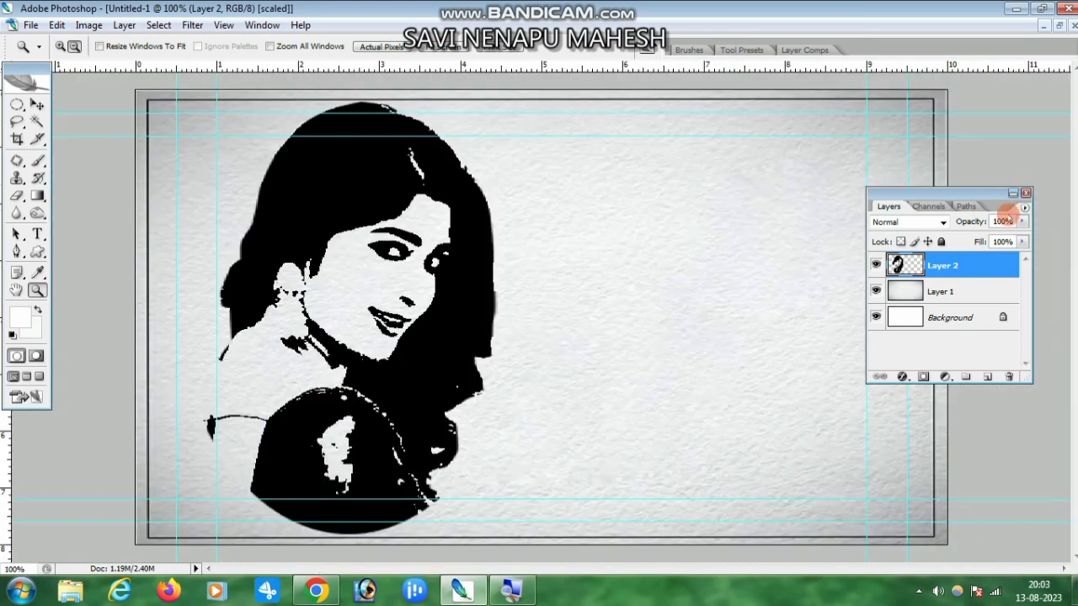
Add a linear Gradient Overlay to the portrait layer at a 124° angle and 65% opacity
{"action": "double_click", "coordinate": [982, 268]}
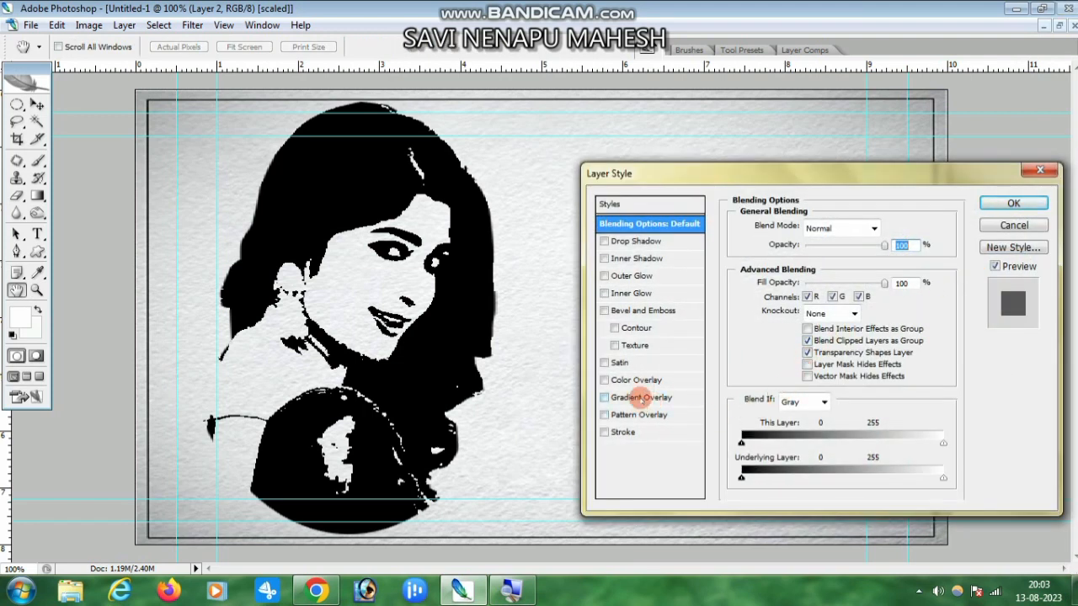
{"action": "left_click", "coordinate": [640, 398]}
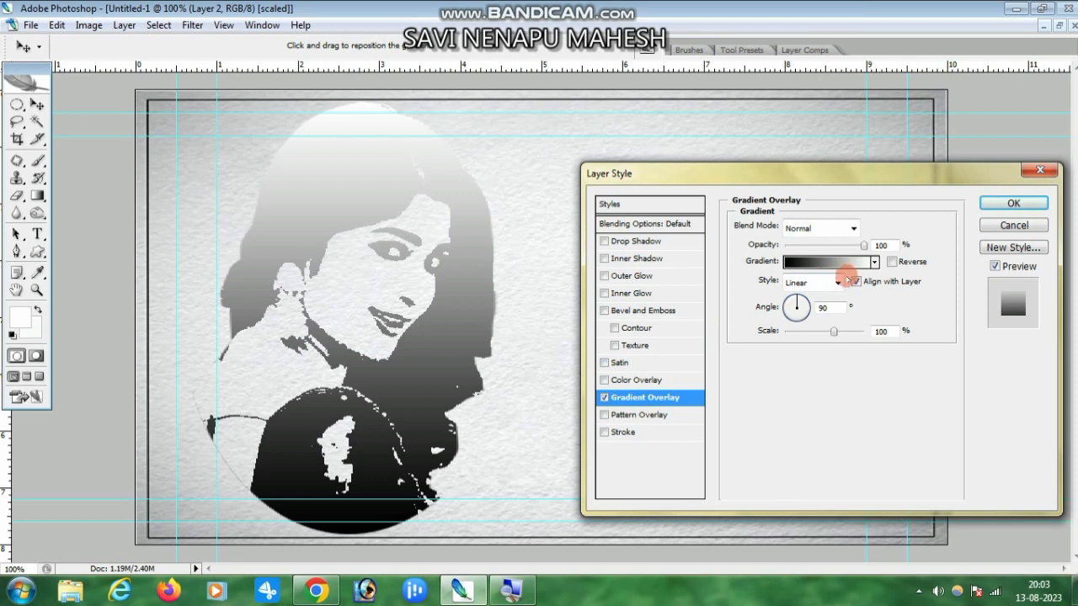
{"action": "left_click", "coordinate": [796, 303]}
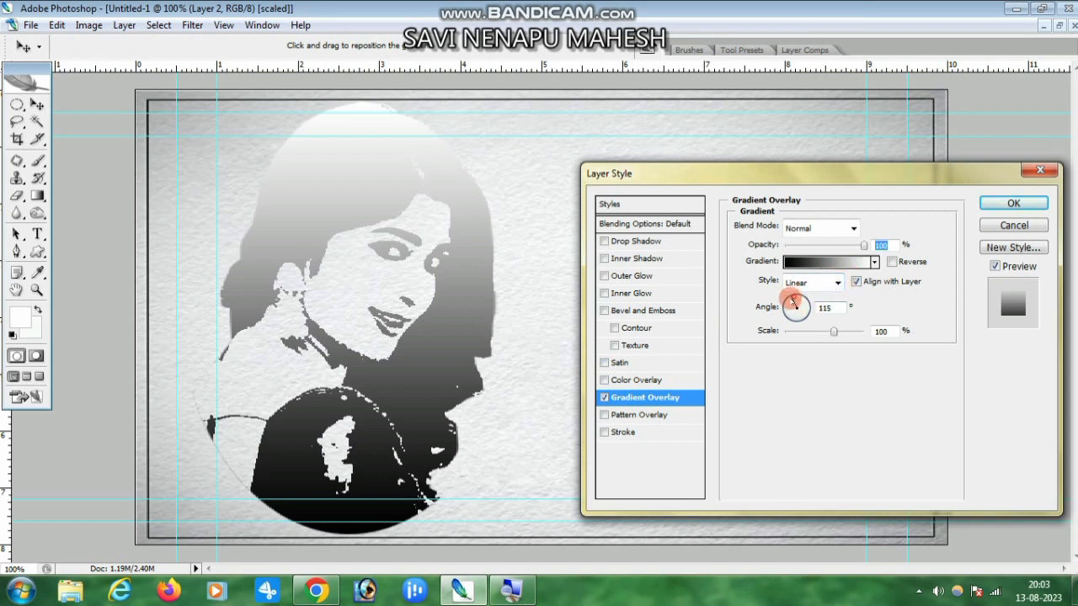
{"action": "left_click", "coordinate": [792, 304]}
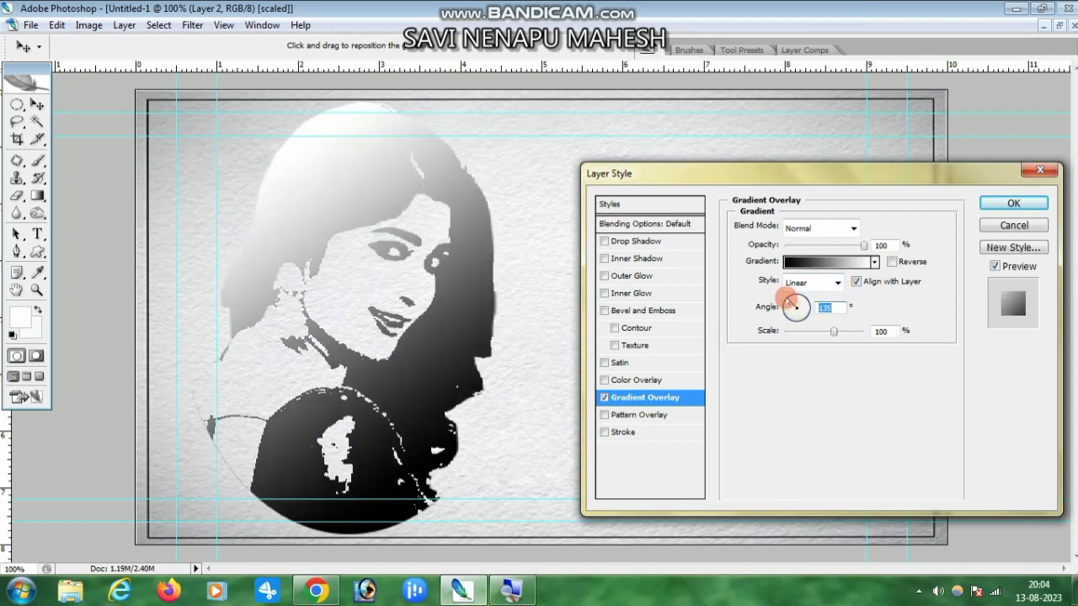
{"action": "left_click", "coordinate": [793, 305]}
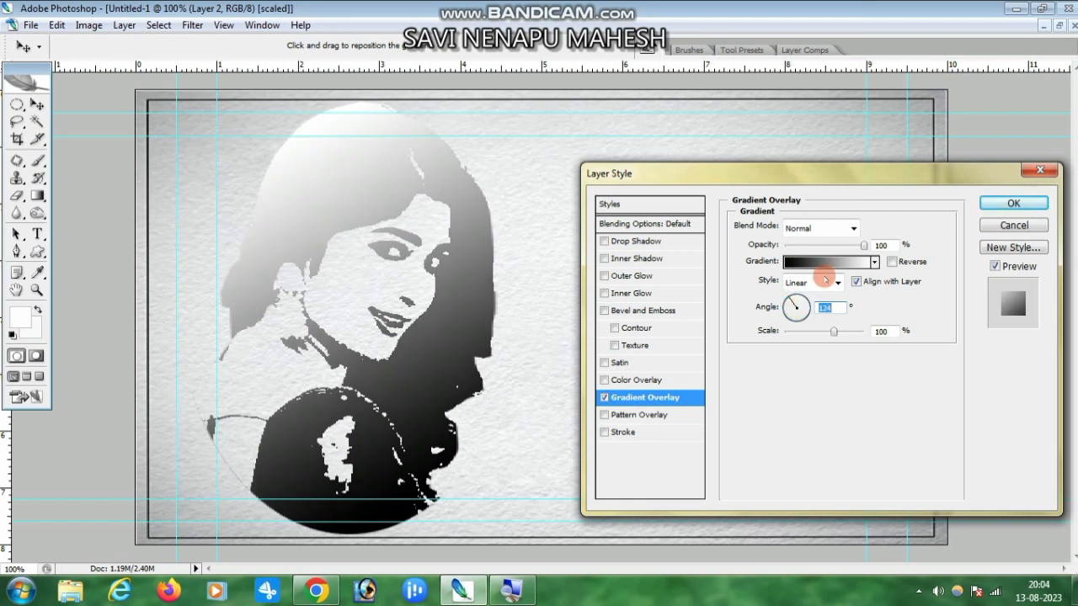
{"action": "left_click_drag", "start_coordinate": [862, 245], "coordinate": [836, 246]}
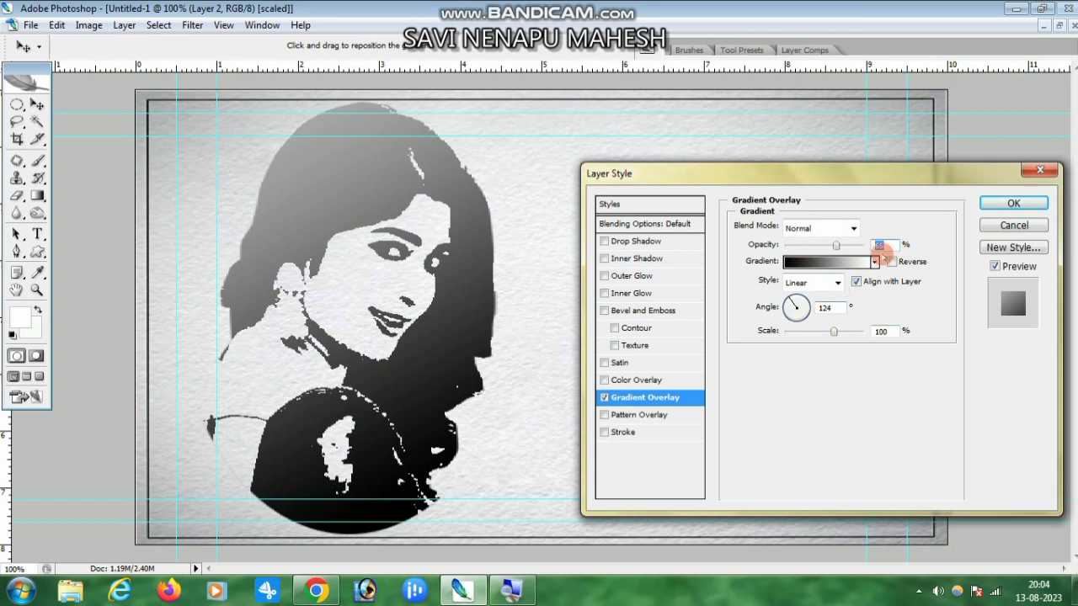
Set the portrait's gradient overlay to the Violet, Orange preset
{"action": "left_click", "coordinate": [834, 264]}
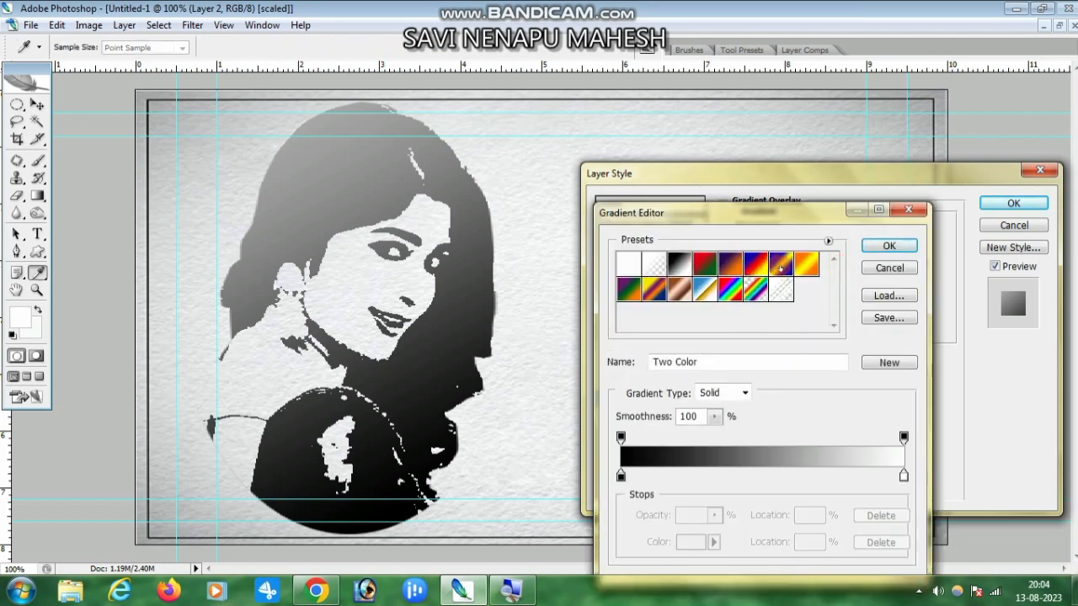
{"action": "left_click", "coordinate": [738, 266]}
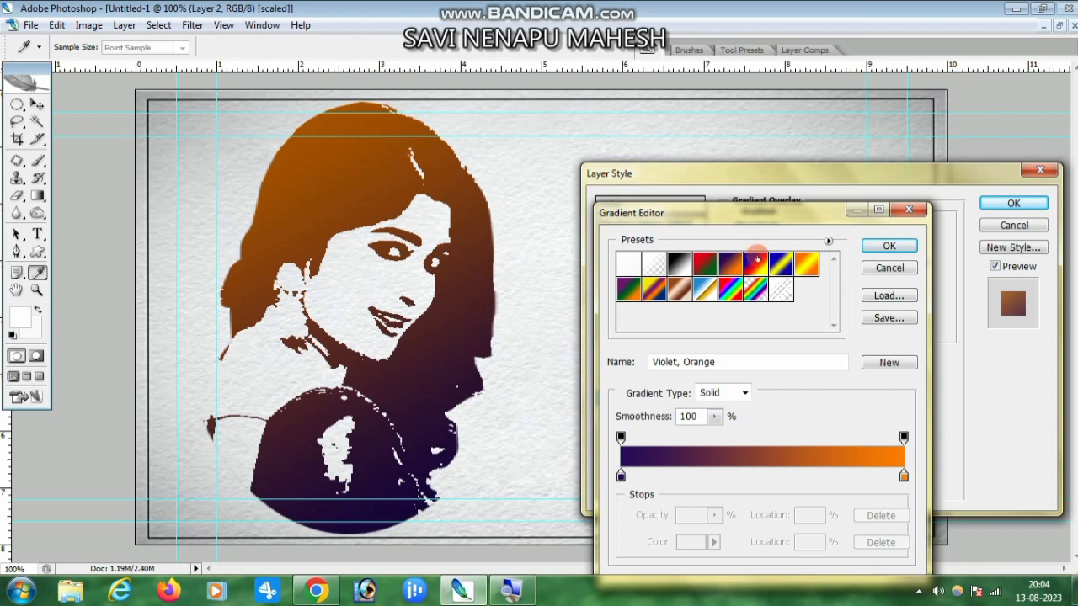
{"action": "left_click", "coordinate": [884, 245]}
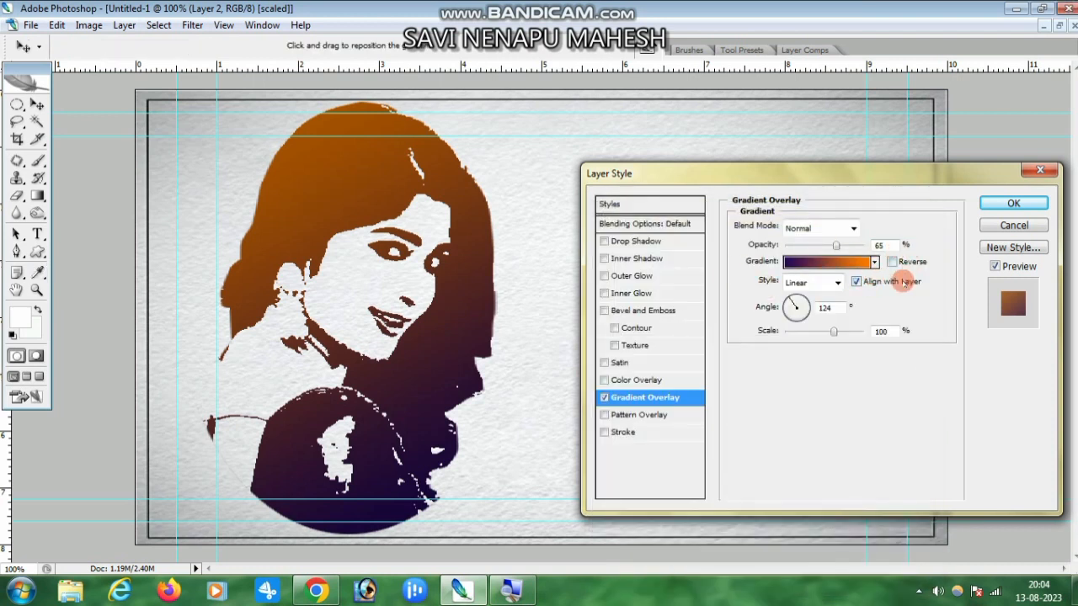
{"action": "left_click", "coordinate": [1013, 203]}
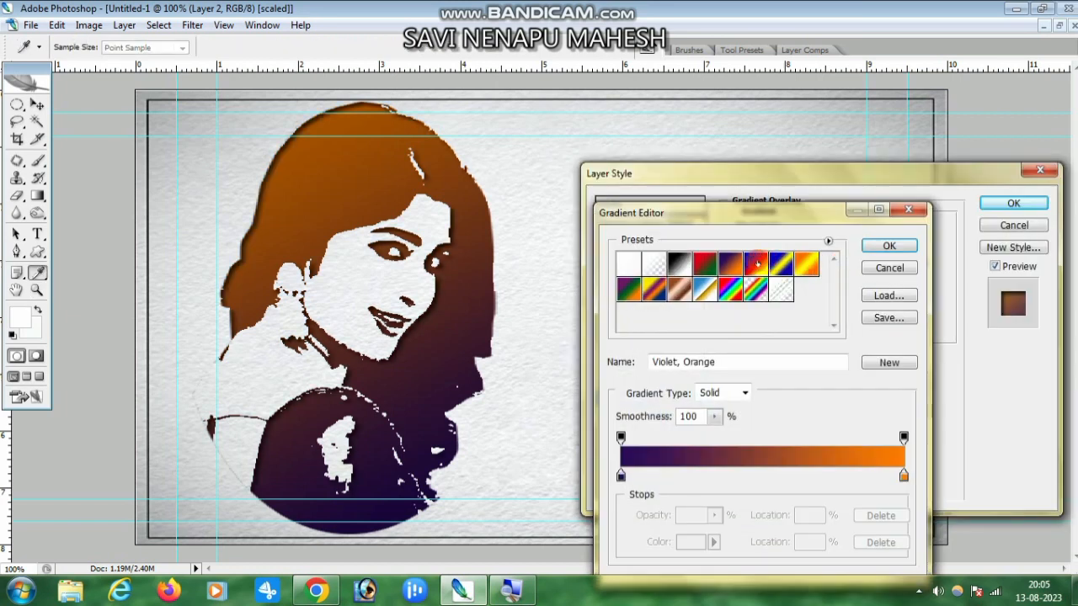
Set the portrait's gradient overlay to the Blue, Red, Yellow preset and apply the layer style
{"action": "left_click", "coordinate": [757, 265]}
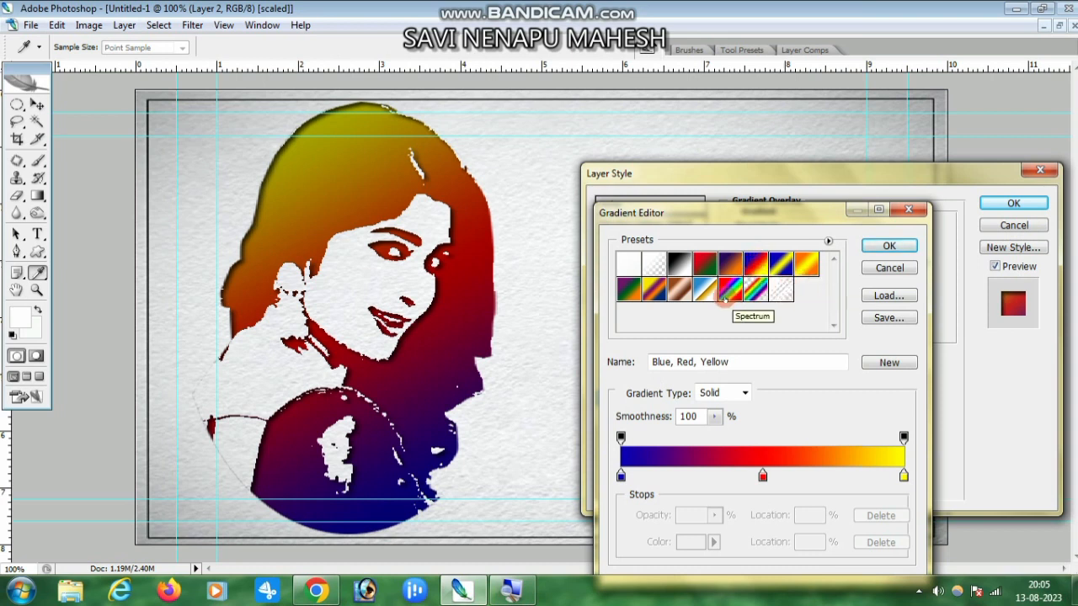
{"action": "left_click", "coordinate": [888, 245]}
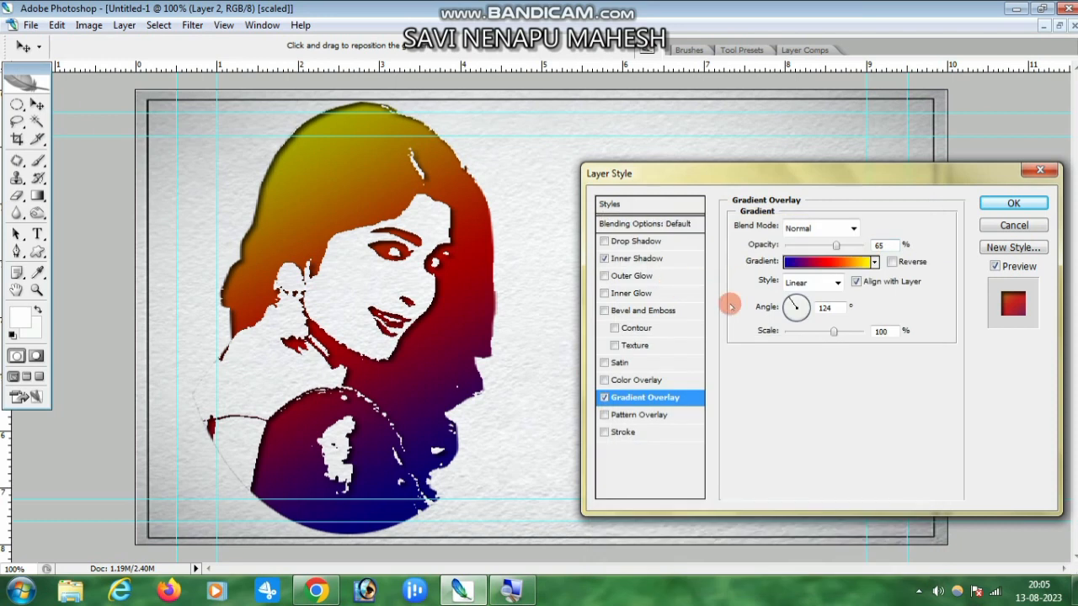
{"action": "left_click", "coordinate": [1014, 203]}
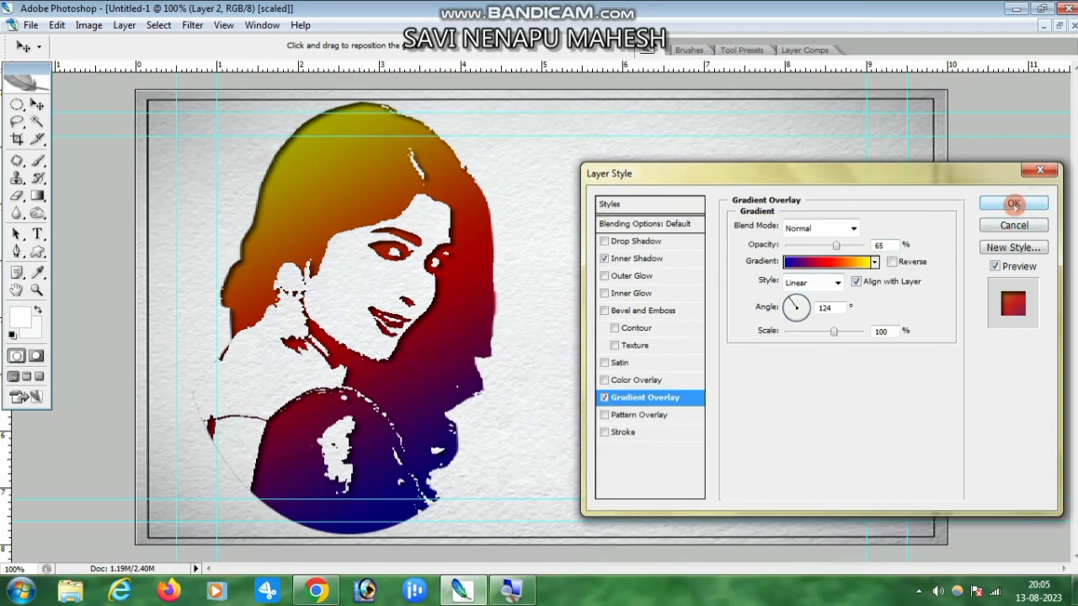
{"action": "key", "text": "z"}
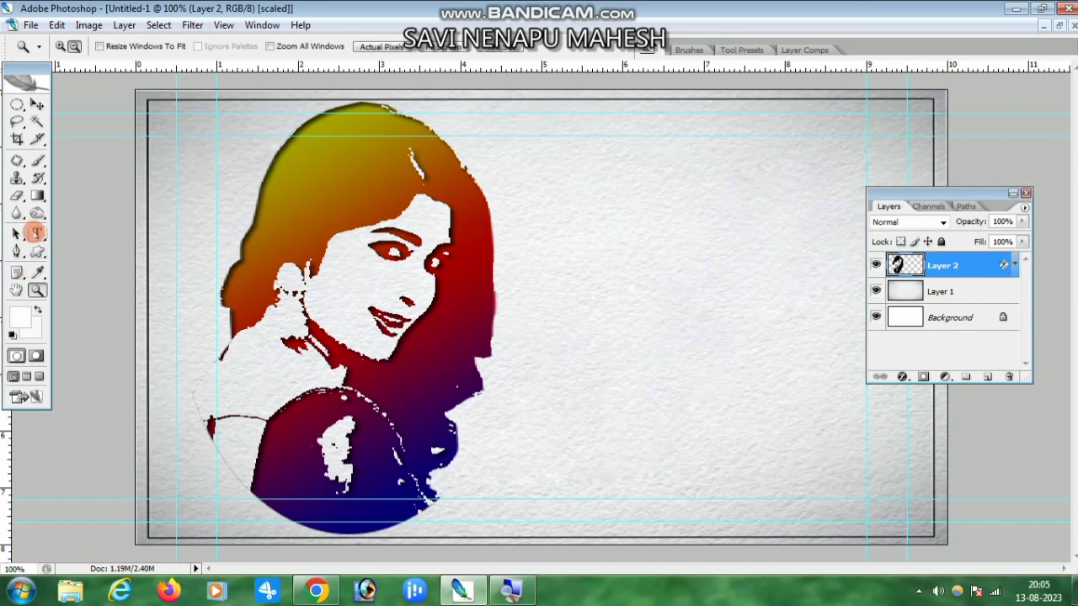
Add the woman's first name followed by three dots beside the portrait, in red (fb0a0a) flower3 type at 188.06 pt
{"action": "left_click", "coordinate": [36, 232]}
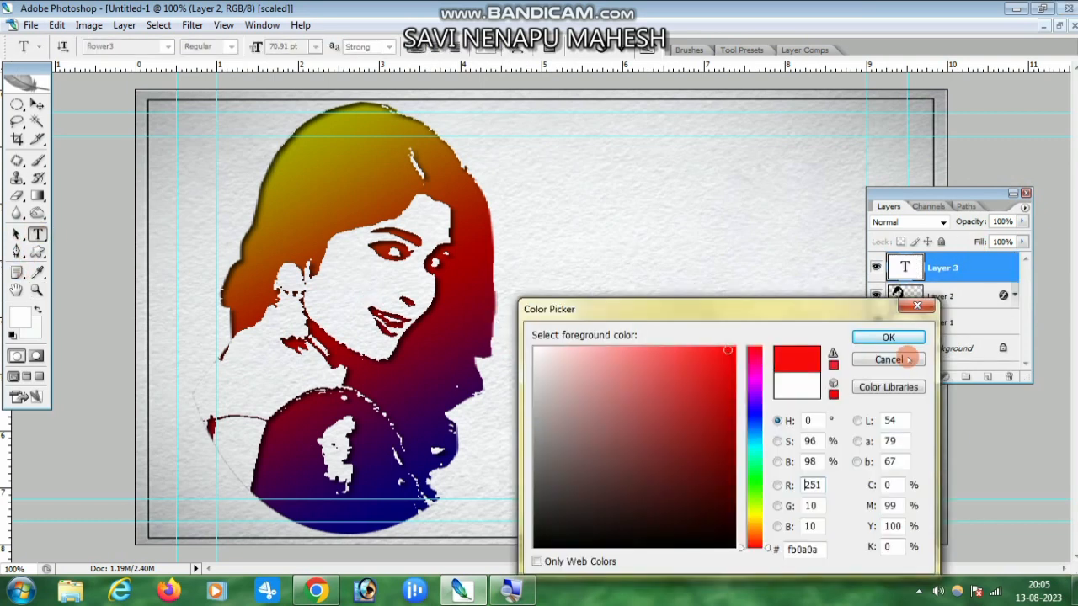
{"action": "left_click", "coordinate": [888, 337]}
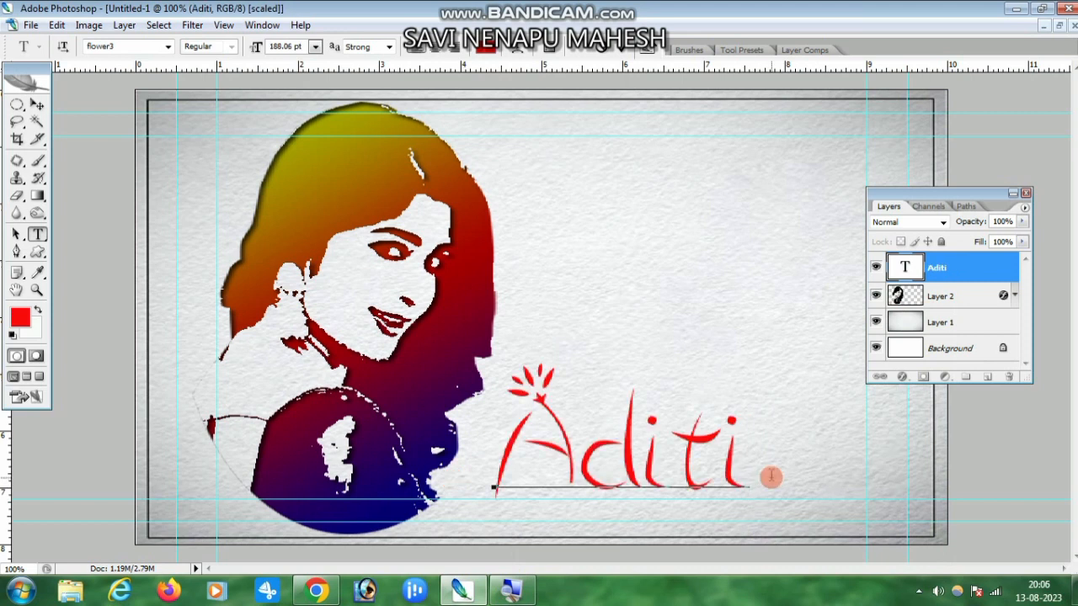
{"action": "type", "text": "..."}
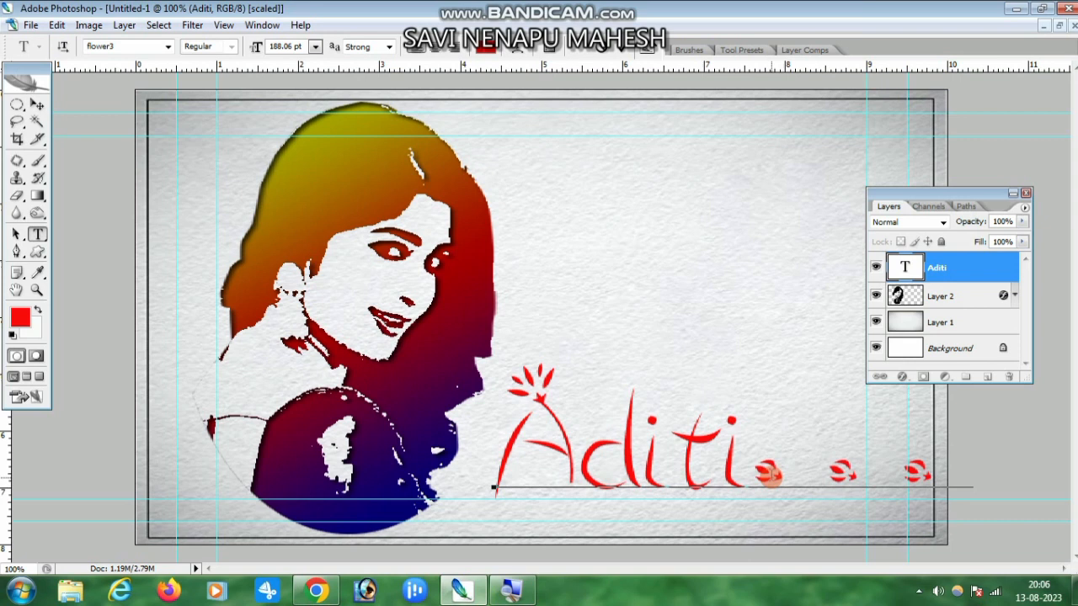
{"action": "key", "text": "ctrl+Return"}
{"action": "key", "text": "v"}
Warp the paper texture on Layer 1, folding its upper-right corner inward as a page curl and pulling its lower-right corner up and inward
{"action": "right_click", "coordinate": [669, 289]}
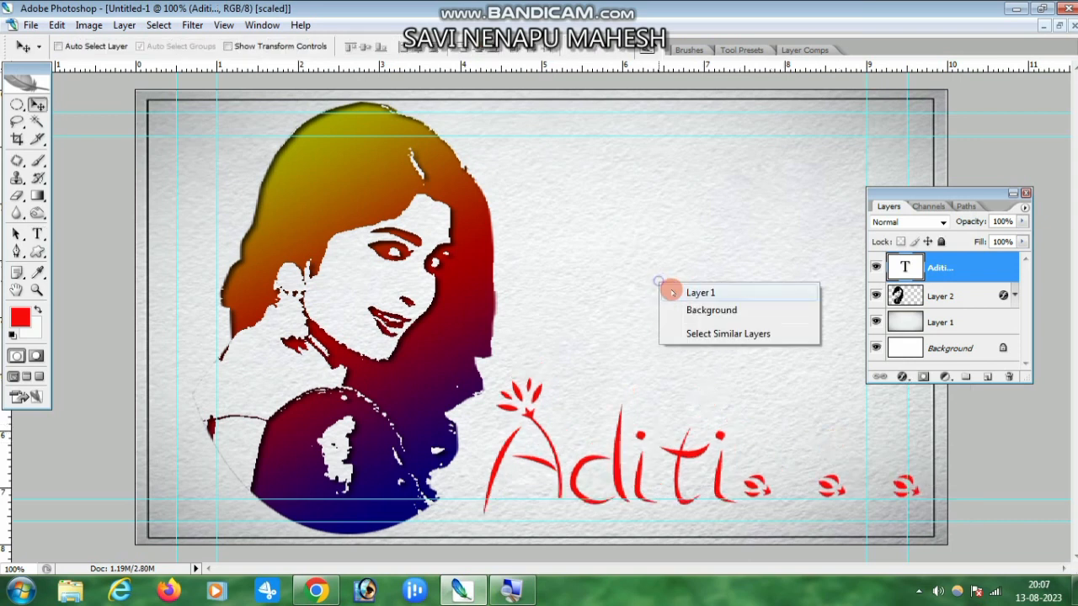
{"action": "left_click", "coordinate": [695, 291]}
{"action": "left_click_drag", "start_coordinate": [921, 193], "coordinate": [964, 267]}
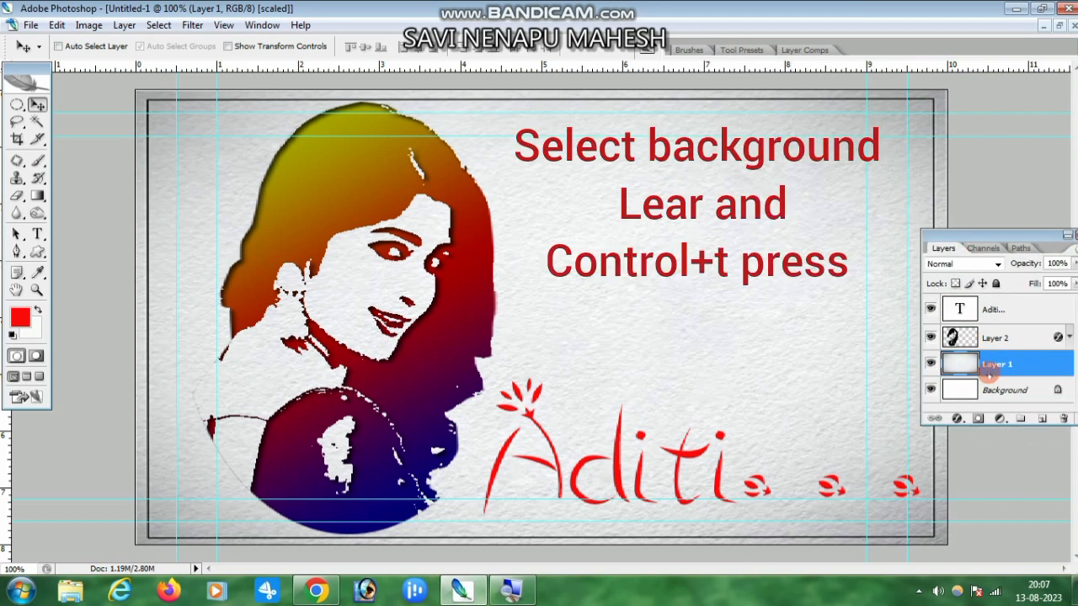
{"action": "right_click", "coordinate": [595, 247]}
{"action": "left_click", "coordinate": [640, 257]}
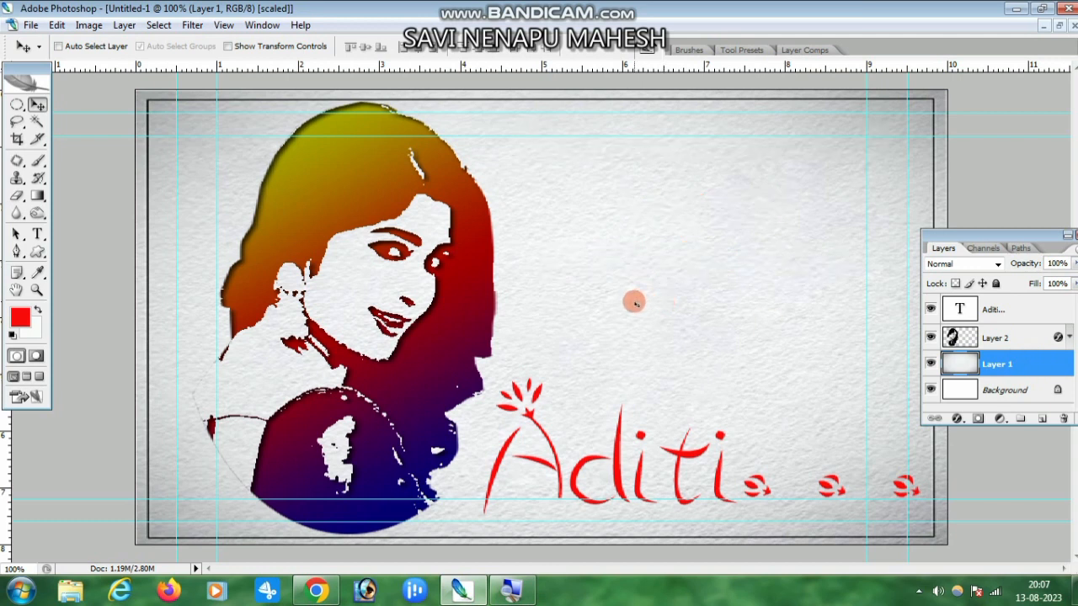
{"action": "key", "text": "ctrl+t"}
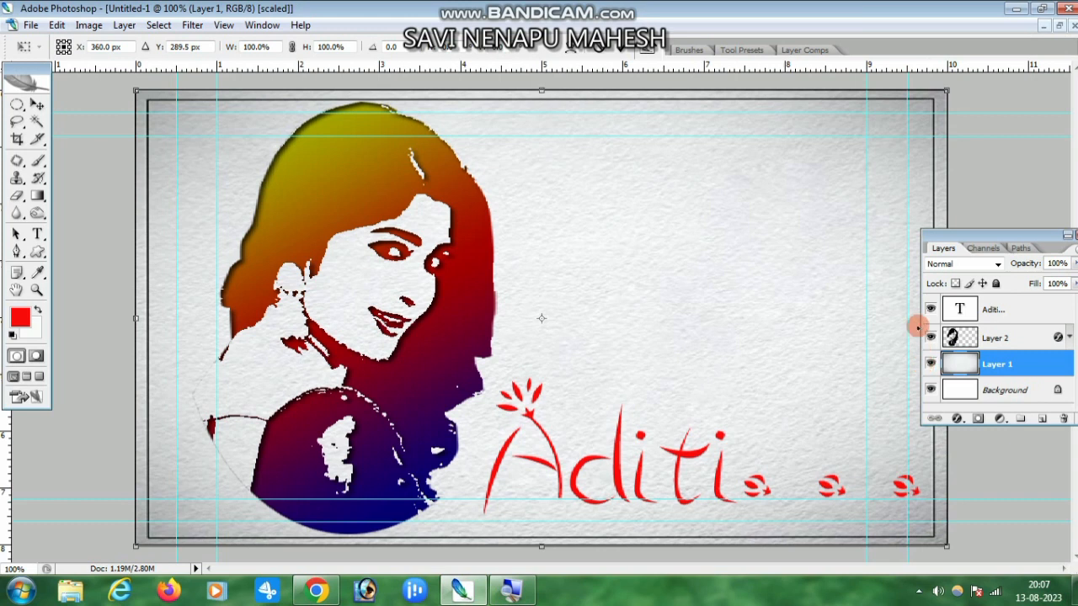
{"action": "right_click", "coordinate": [646, 190]}
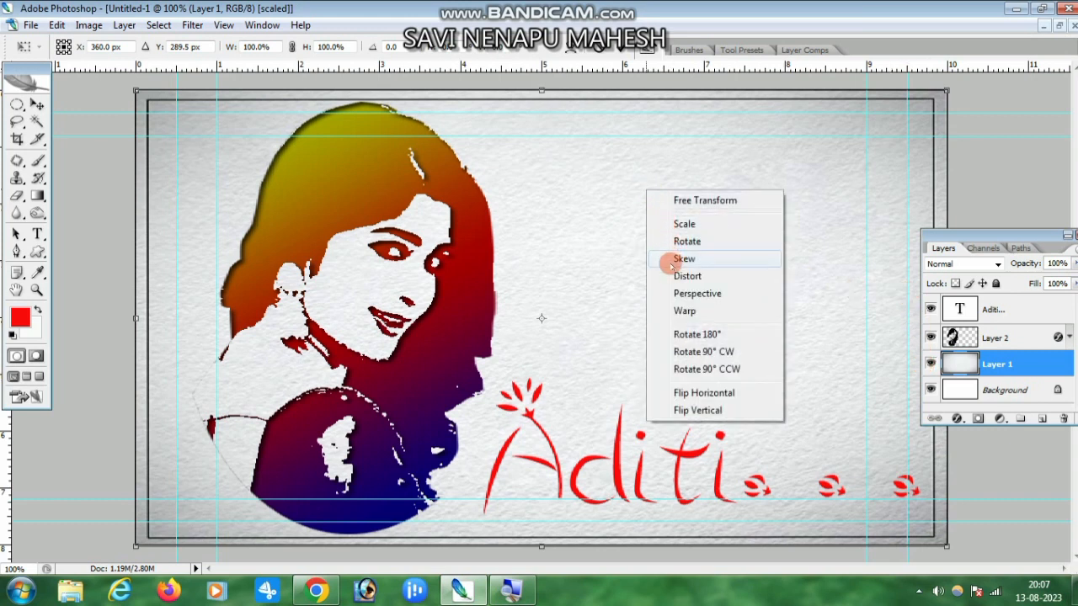
{"action": "left_click", "coordinate": [685, 311]}
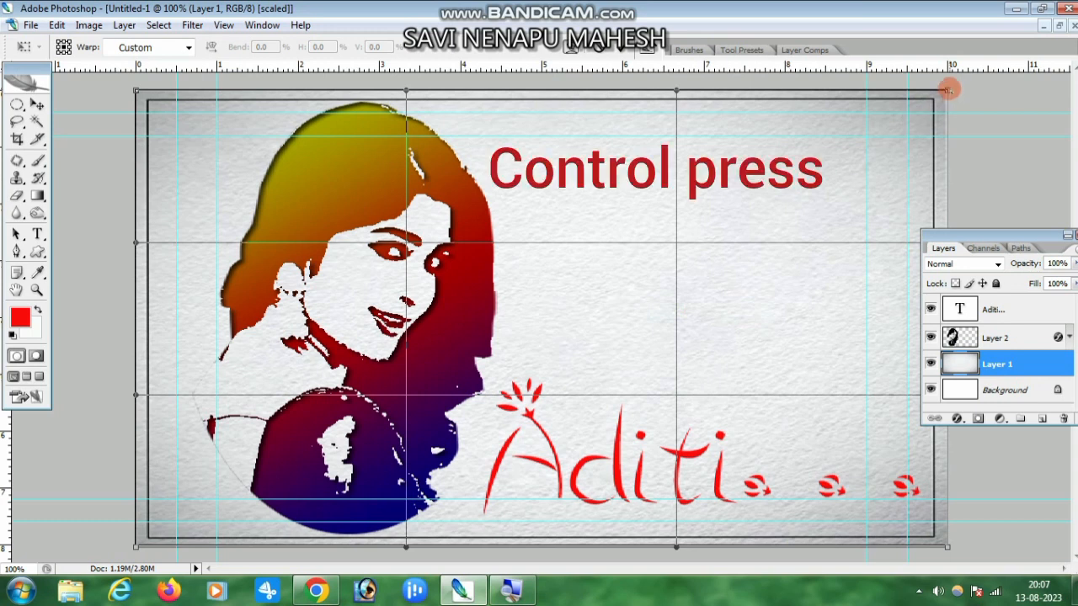
{"action": "left_click_drag", "start_coordinate": [945, 87], "coordinate": [710, 270]}
{"action": "left_click_drag", "start_coordinate": [946, 546], "coordinate": [922, 443]}
{"action": "key", "text": "Return"}
Rasterize the name's text layer
{"action": "left_click", "coordinate": [994, 309]}
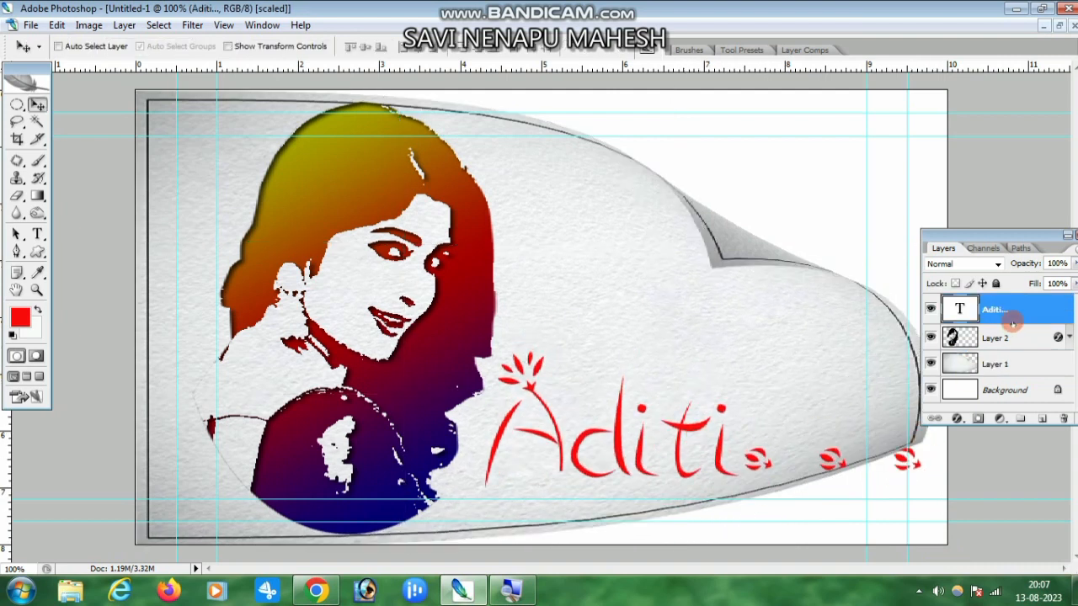
{"action": "right_click", "coordinate": [1014, 311]}
{"action": "left_click", "coordinate": [880, 289]}
Distort the rasterized name so its right end slants upward along the lower edge of the curled paper
{"action": "key", "text": "ctrl+t"}
{"action": "left_click_drag", "start_coordinate": [920, 485], "coordinate": [886, 433]}
{"action": "left_click_drag", "start_coordinate": [919, 352], "coordinate": [779, 328]}
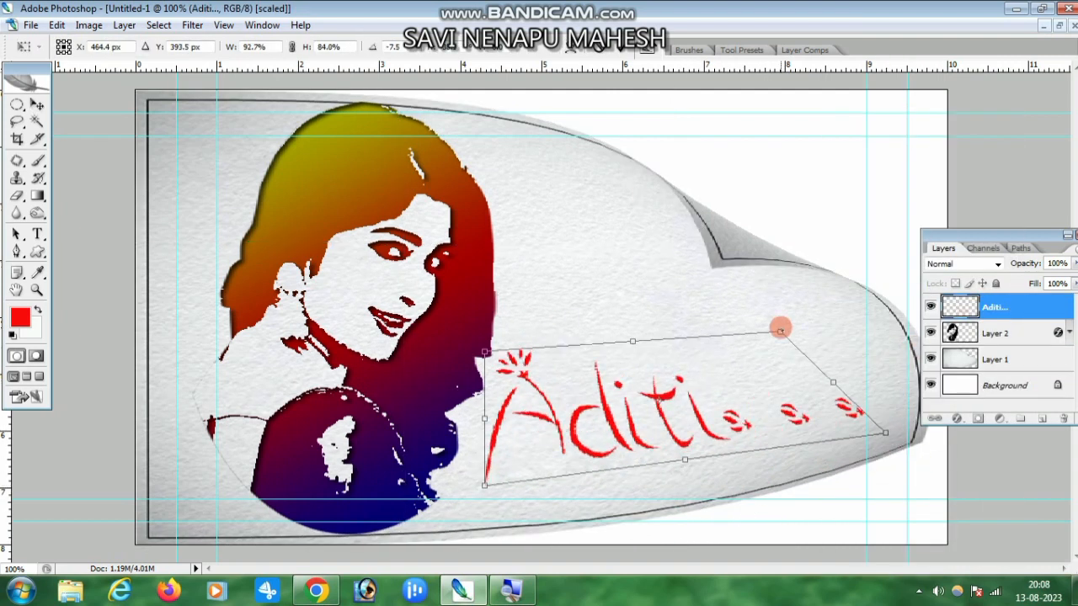
{"action": "left_click_drag", "start_coordinate": [628, 403], "coordinate": [622, 432]}
{"action": "left_click_drag", "start_coordinate": [880, 460], "coordinate": [859, 452]}
{"action": "left_click_drag", "start_coordinate": [775, 359], "coordinate": [842, 296]}
{"action": "key", "text": "Return"}
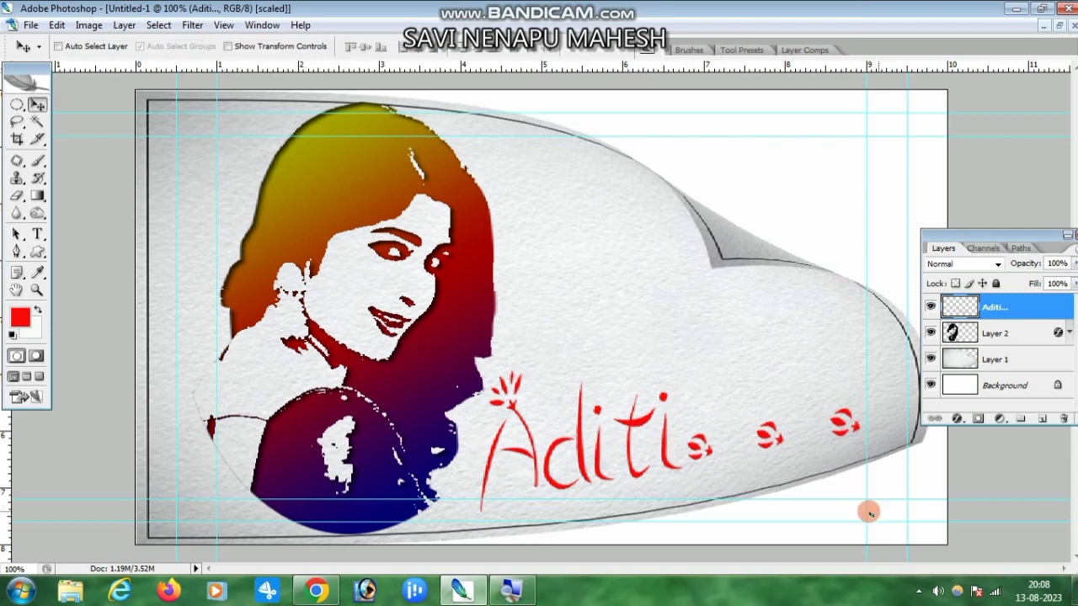
{"action": "left_click", "coordinate": [38, 288]}
{"action": "left_click", "coordinate": [479, 295]}
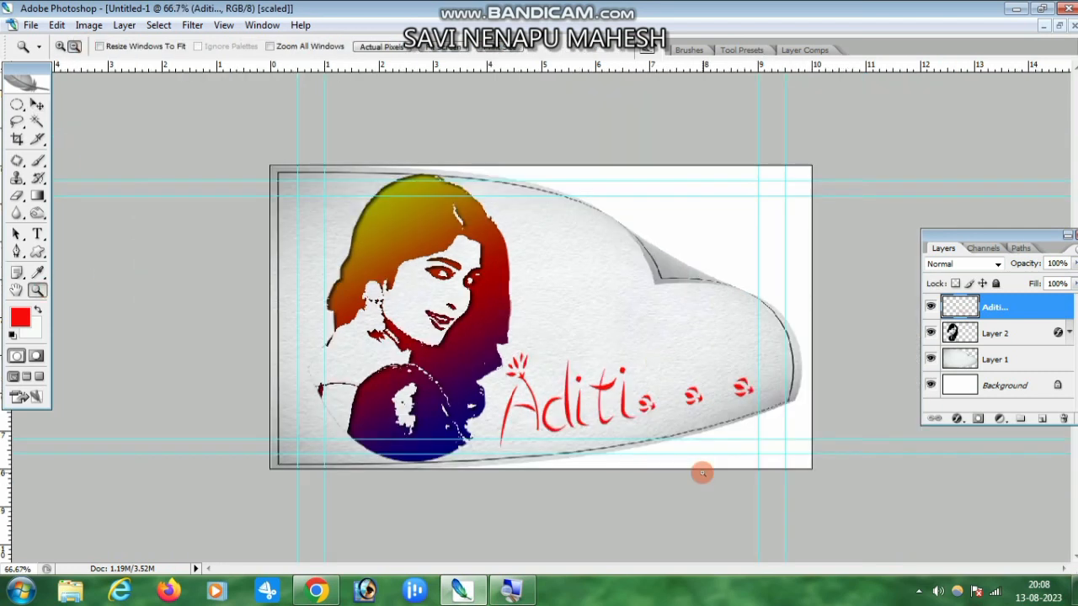
{"action": "left_click", "coordinate": [31, 25]}
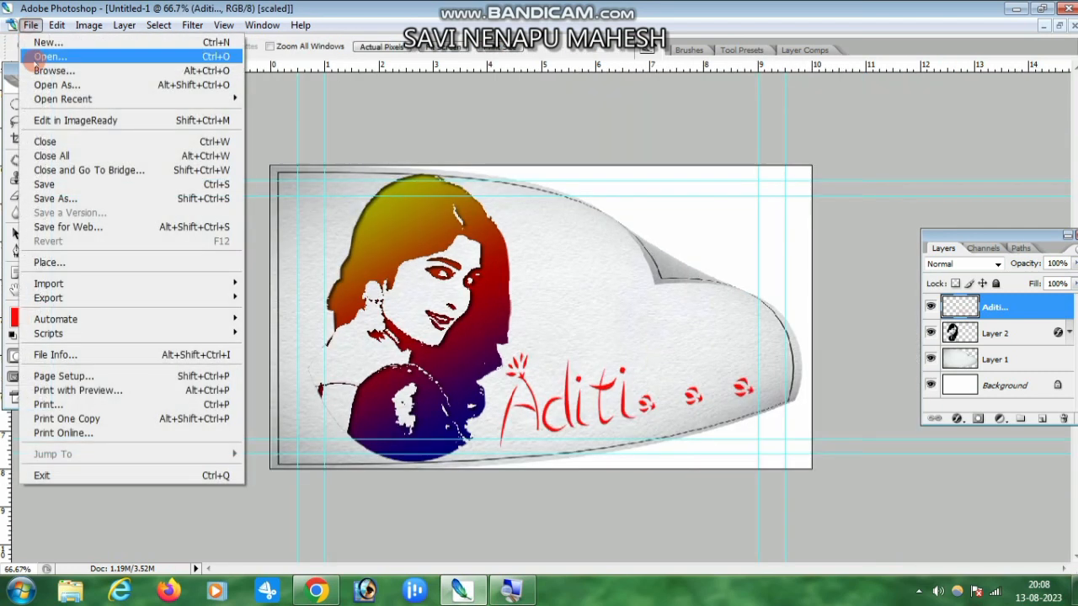
{"action": "left_click", "coordinate": [304, 263]}
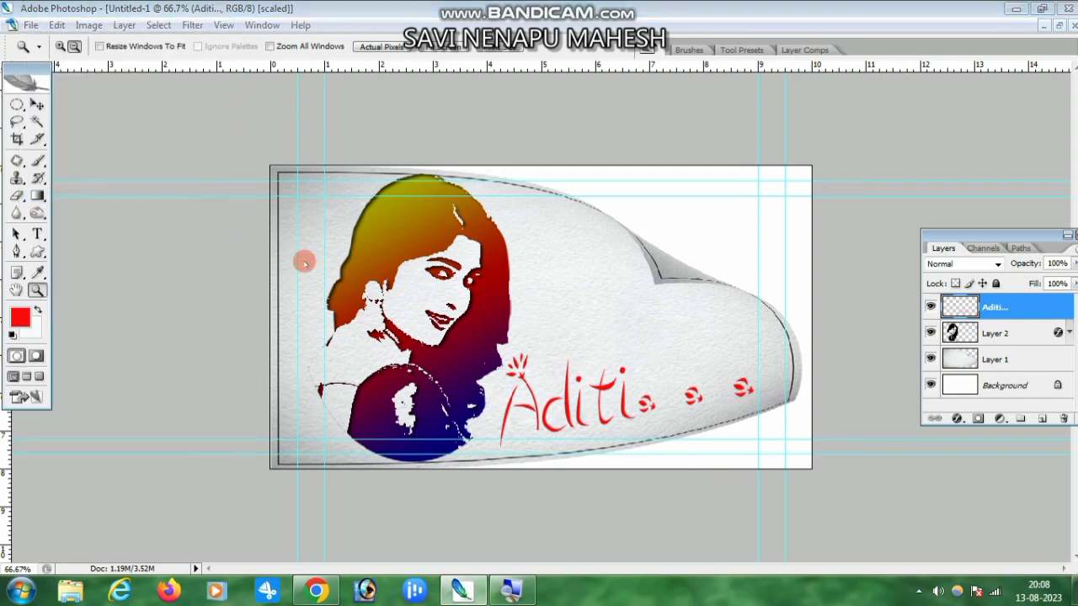